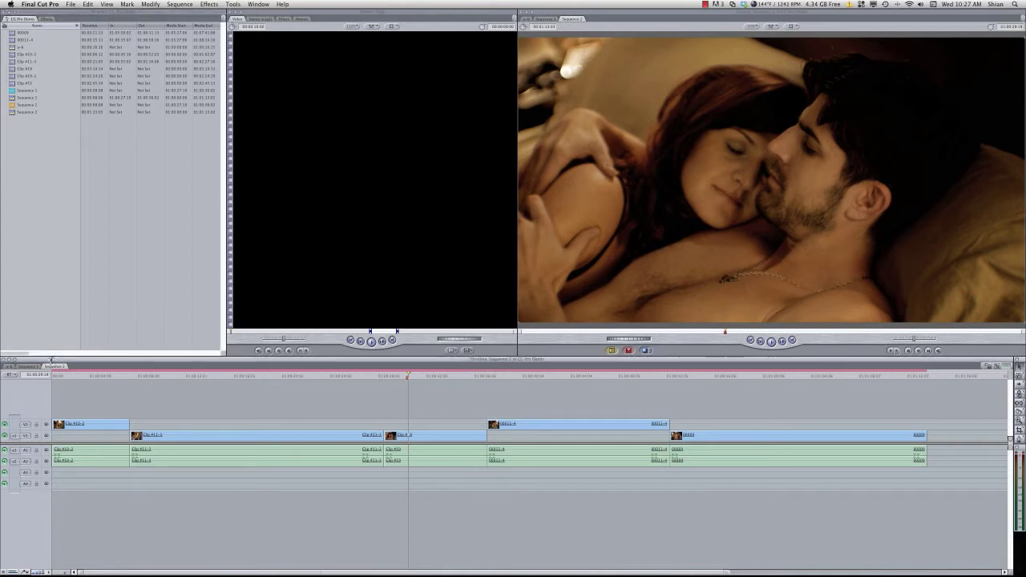
Step: Export Sequence 2 as XML in Apple XML Interchange Format, version 5, saving it as Sequence 2.xml
click(29, 113)
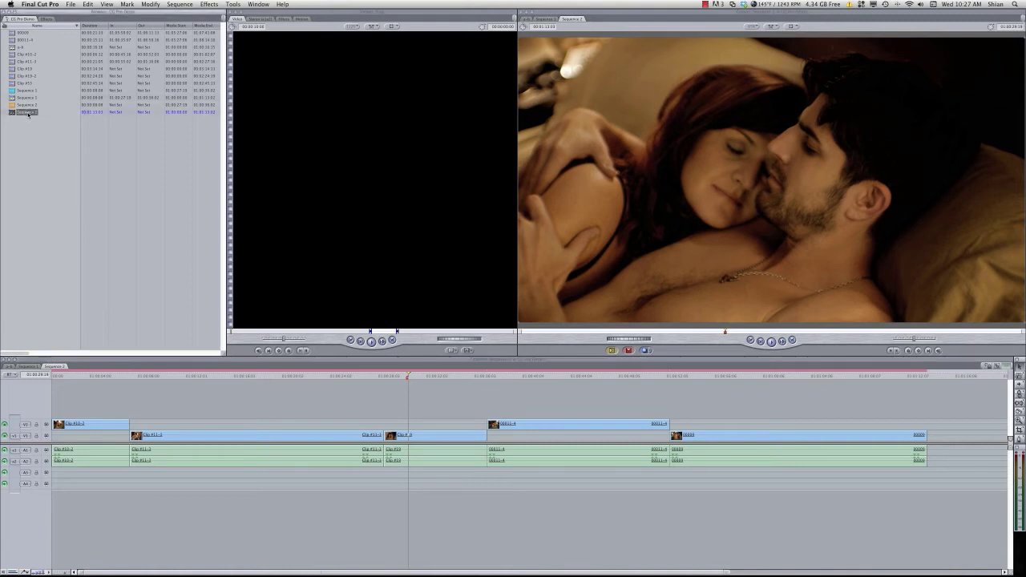
click(77, 5)
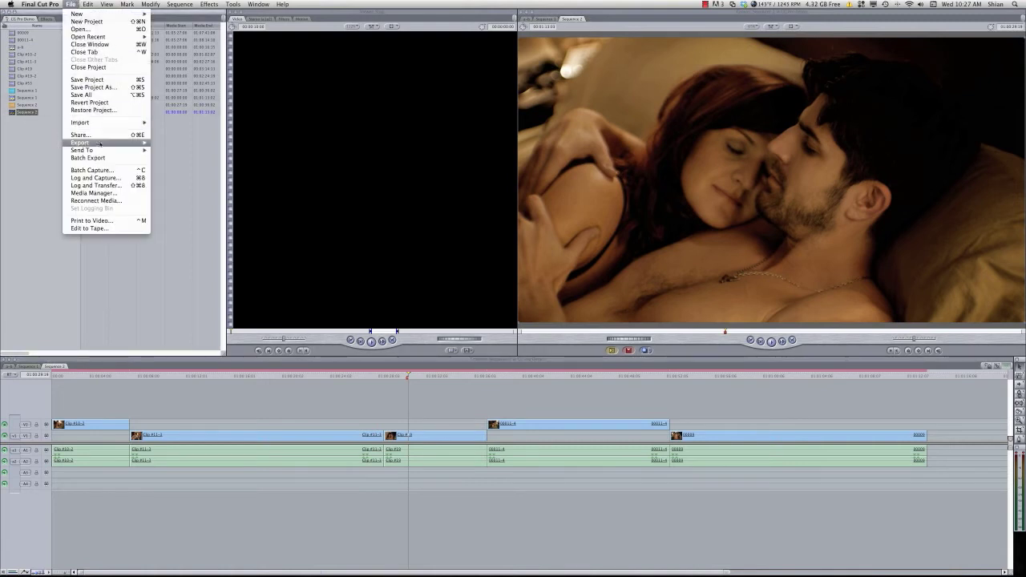
mouse_move(112, 142)
click(181, 254)
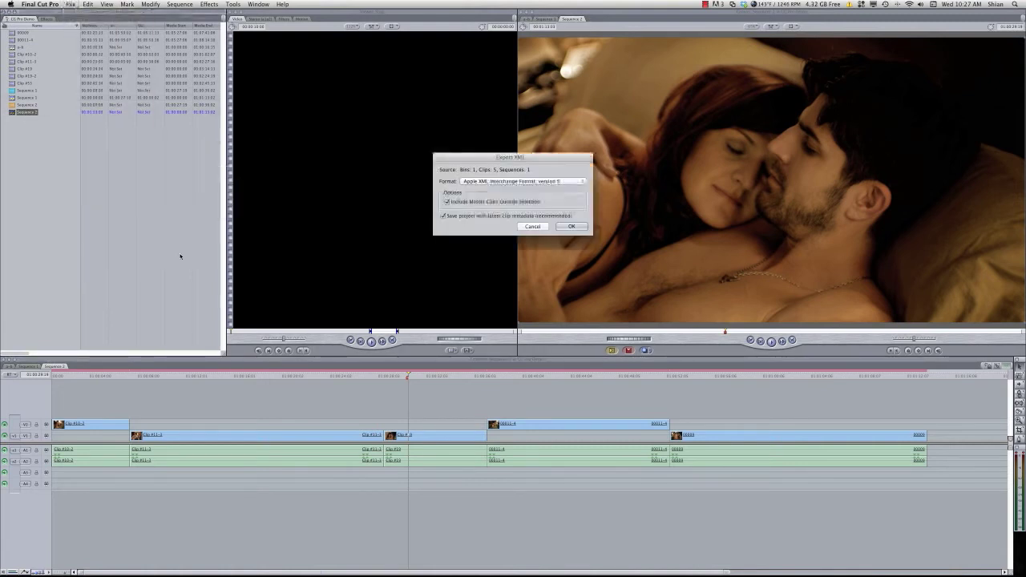
click(572, 226)
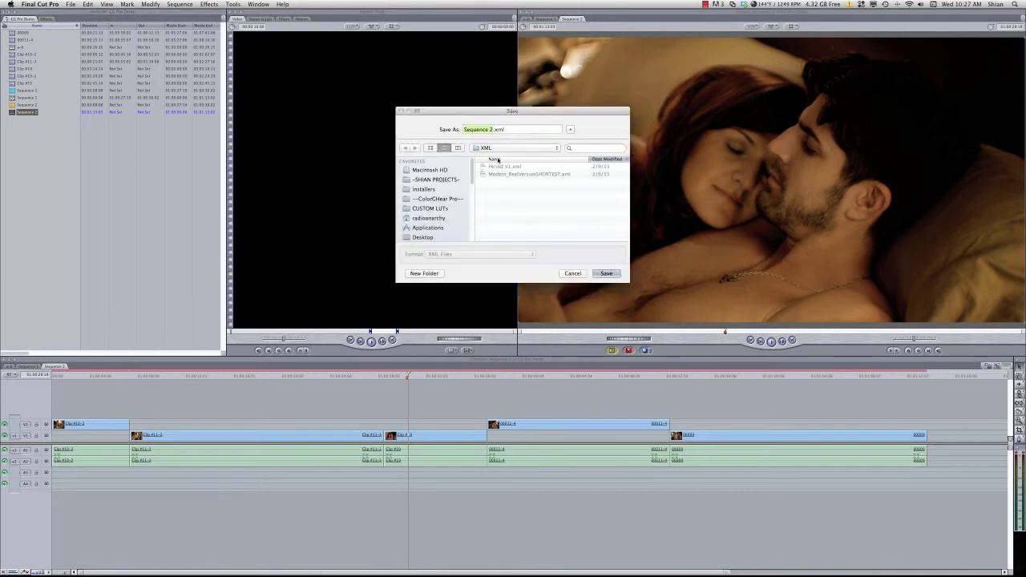
click(605, 274)
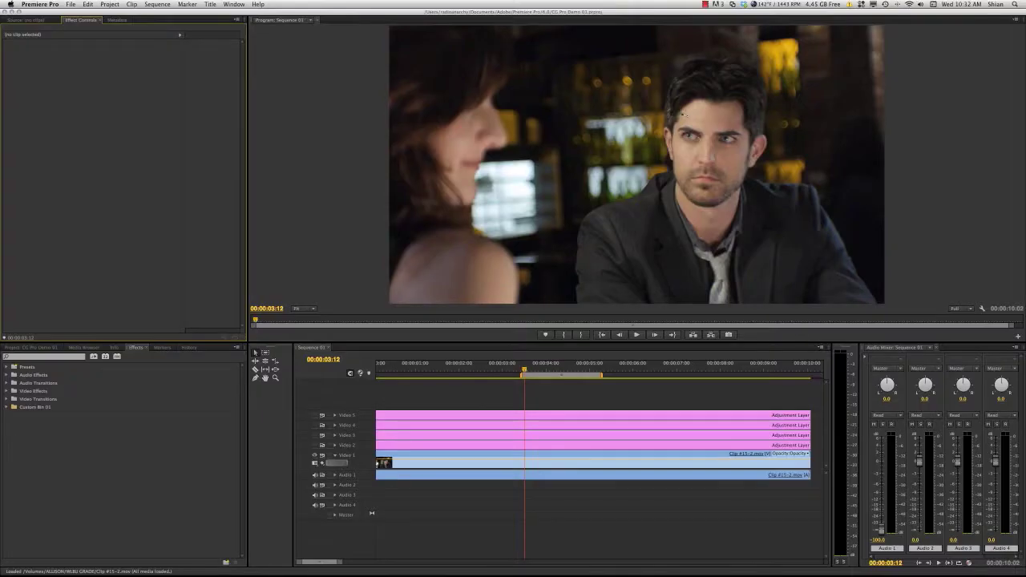
Step: Switch to Premiere Pro, select the Video 4 adjustment layer and start a Final Cut Pro XML export
click(417, 425)
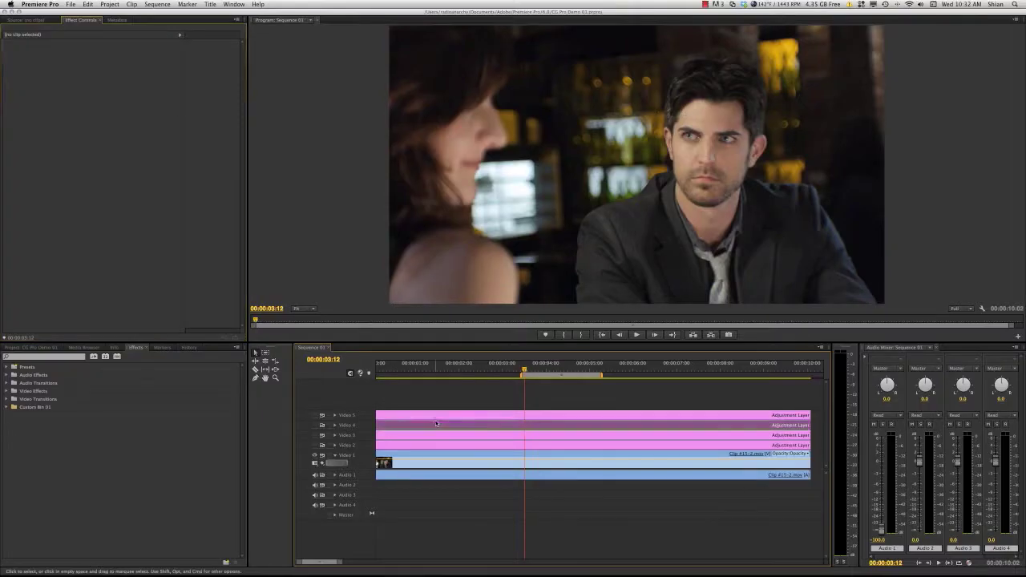
click(70, 4)
mouse_move(134, 186)
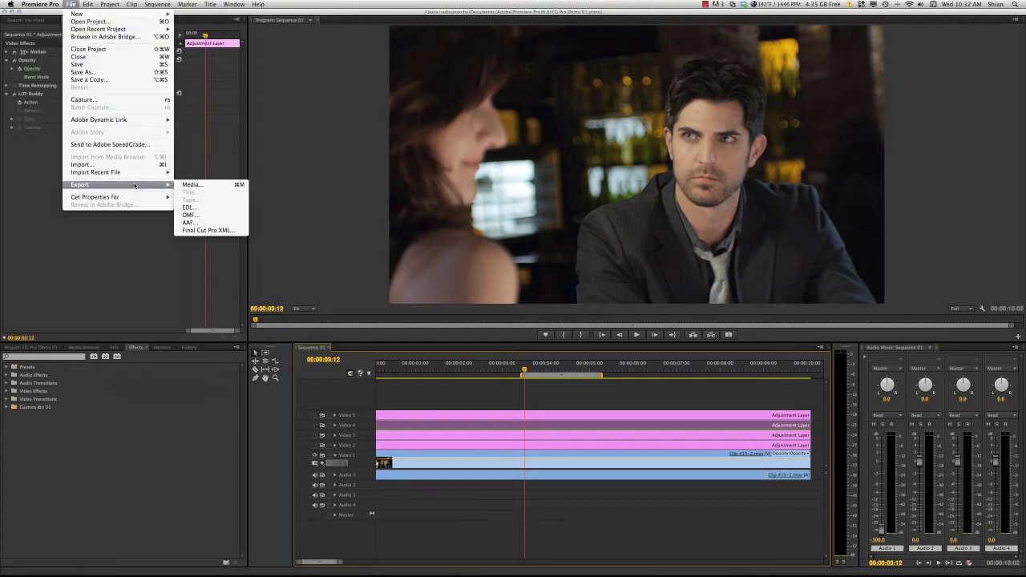
click(205, 231)
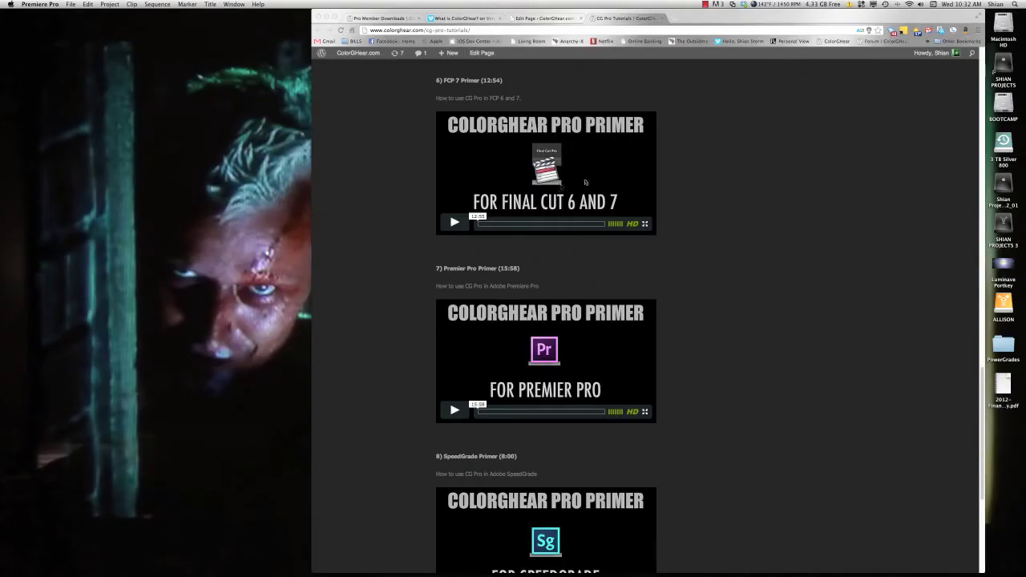
Step: Switch to DaVinci Resolve and open the Default Project
drag(741, 16, 732, 13)
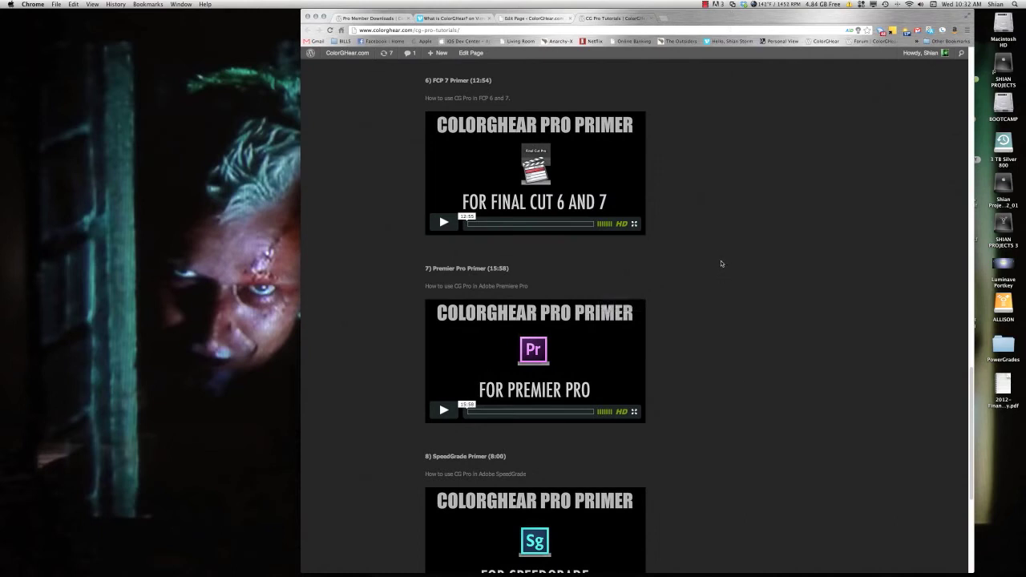
mouse_move(709, 570)
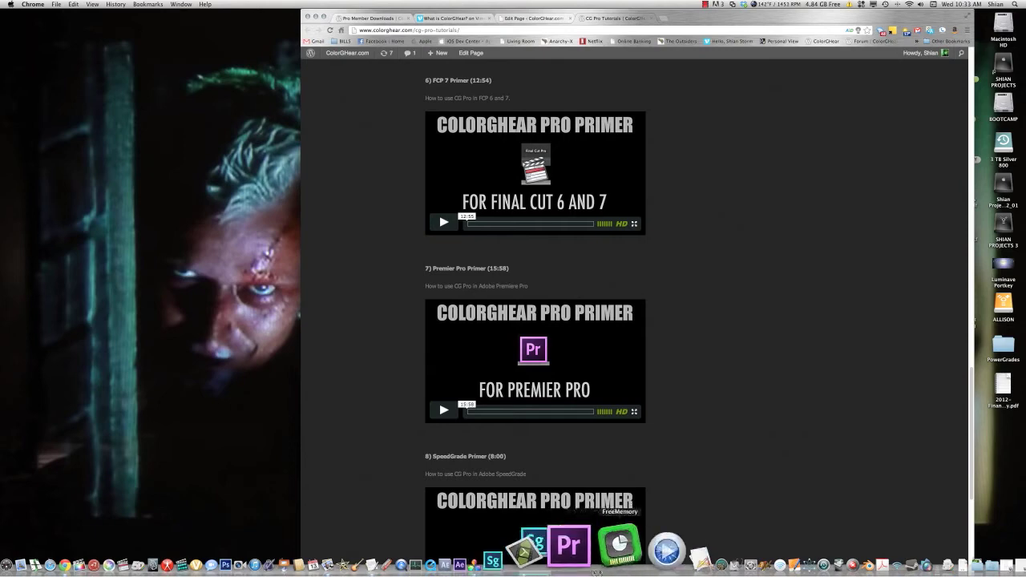
click(531, 552)
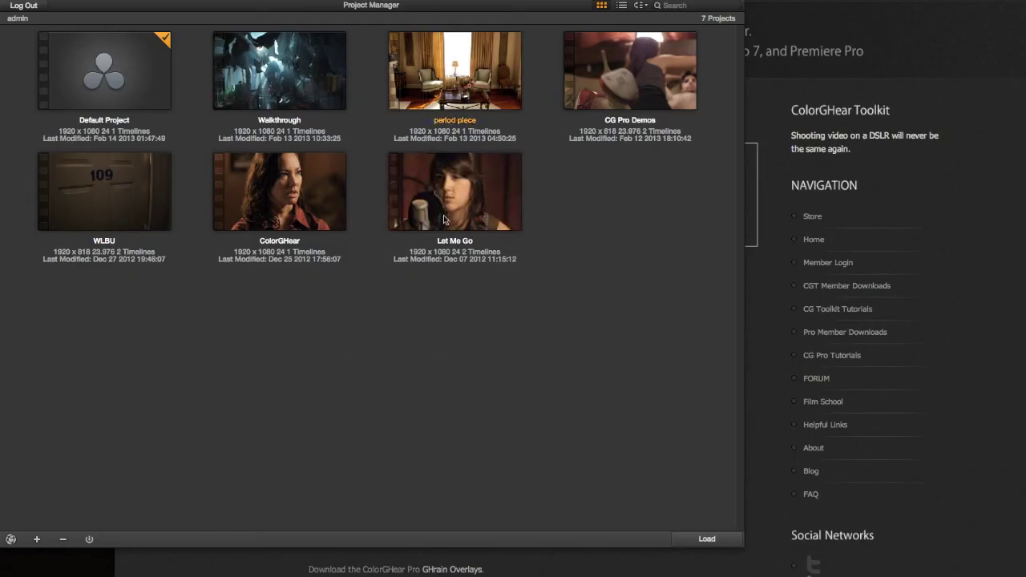
double_click(117, 72)
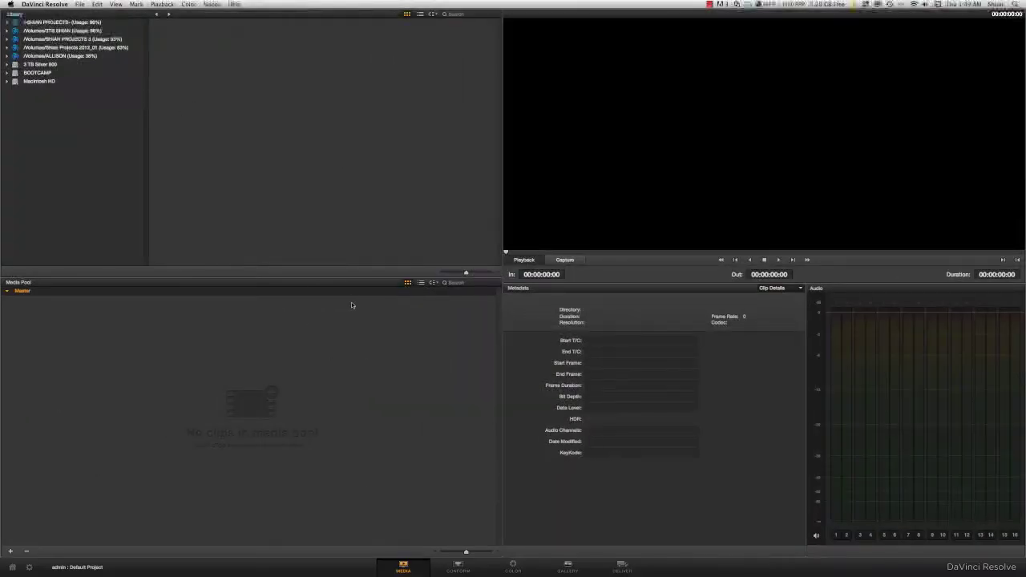
Step: Go to the Conform page and choose Sequence 2.xml on the 3 TB Silver 800 drive for timeline import
click(455, 569)
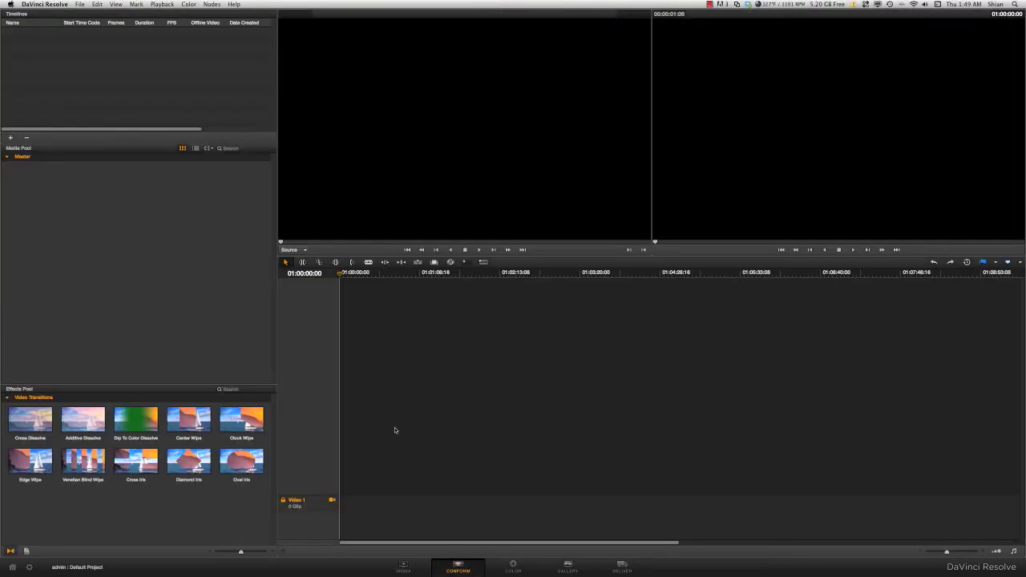
right_click(141, 62)
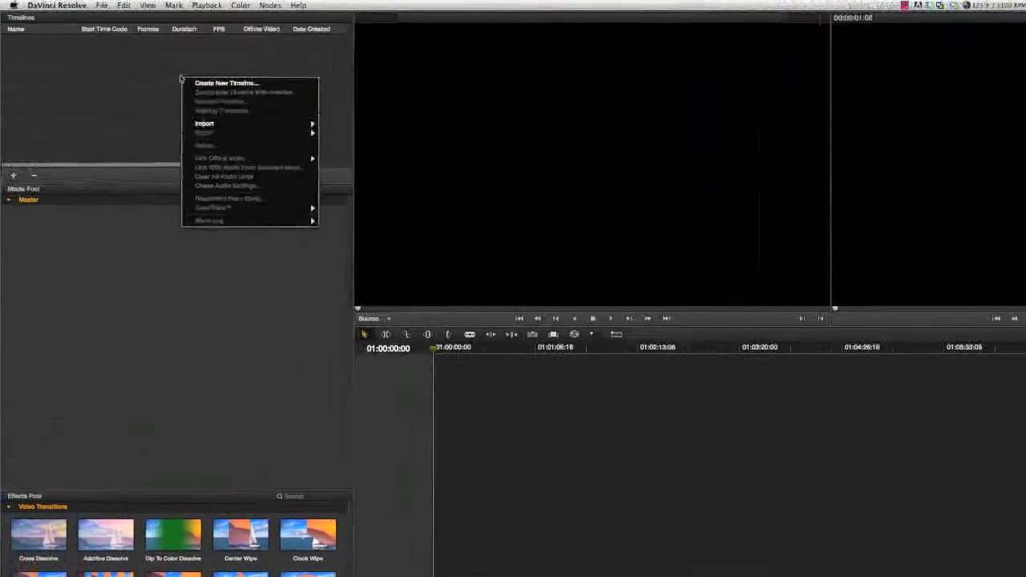
mouse_move(256, 125)
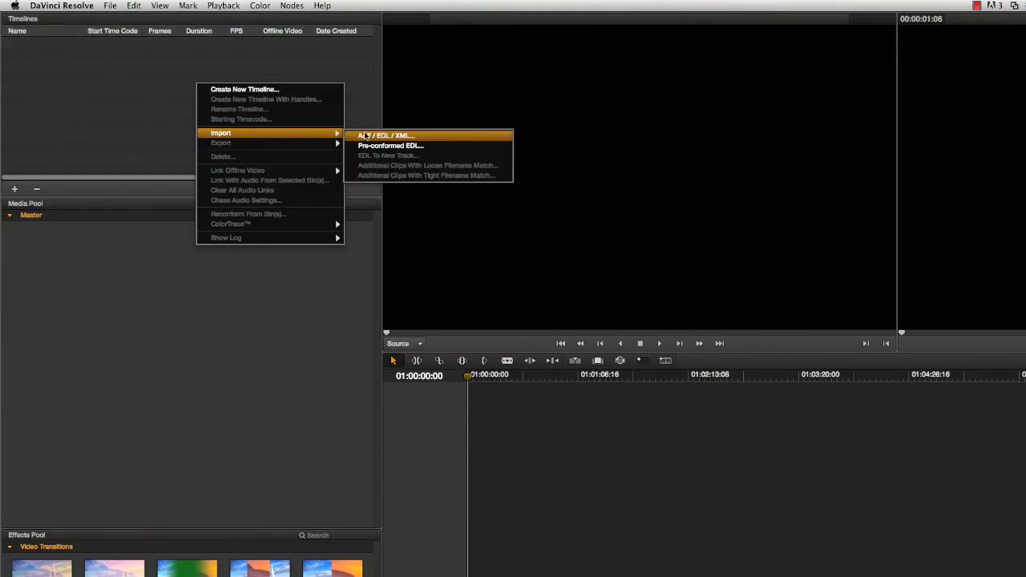
click(89, 75)
click(110, 6)
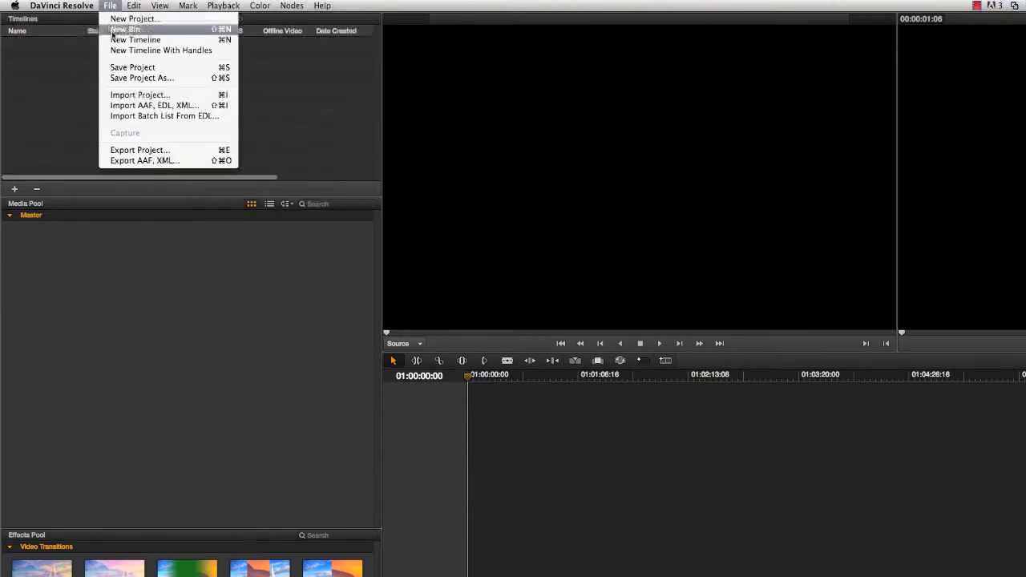
click(169, 106)
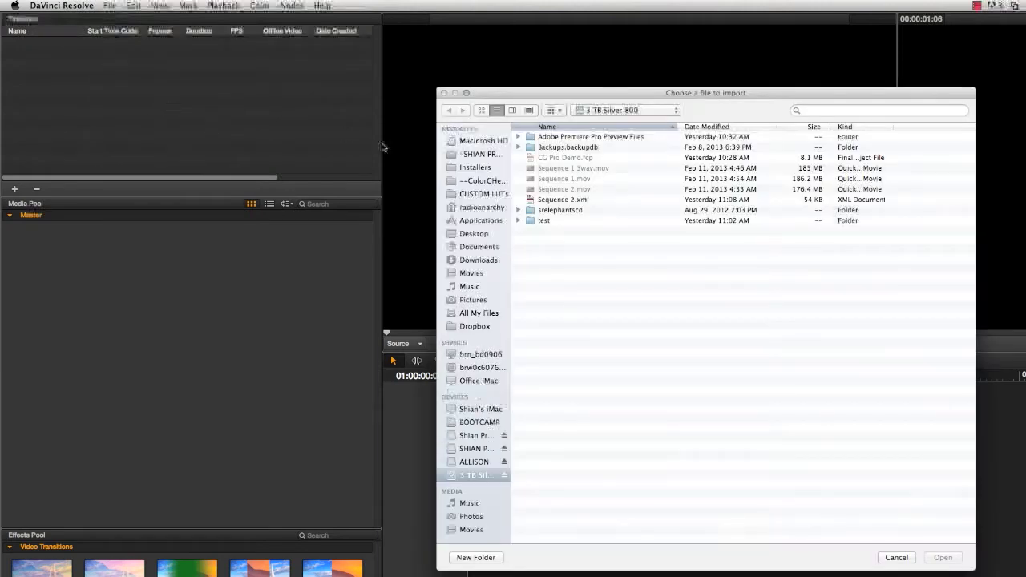
double_click(556, 200)
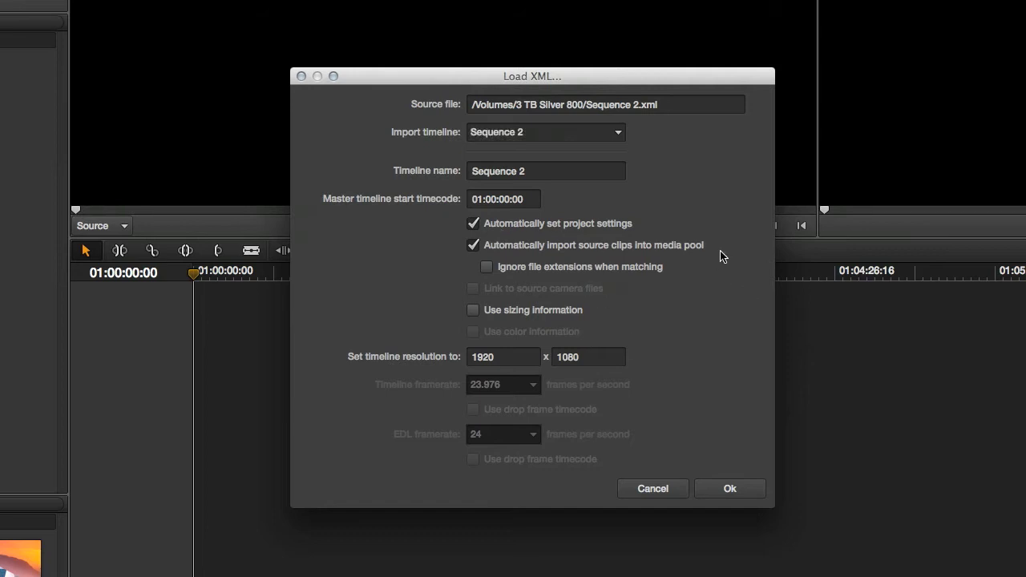
Step: Enable the use of sizing information and load the Sequence 2 timeline from the XML
click(473, 311)
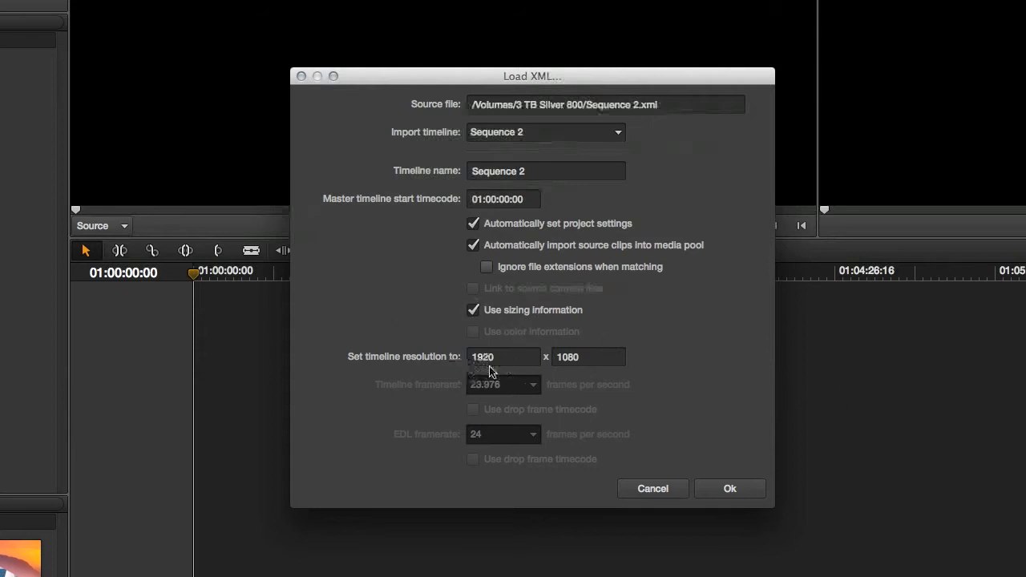
click(588, 358)
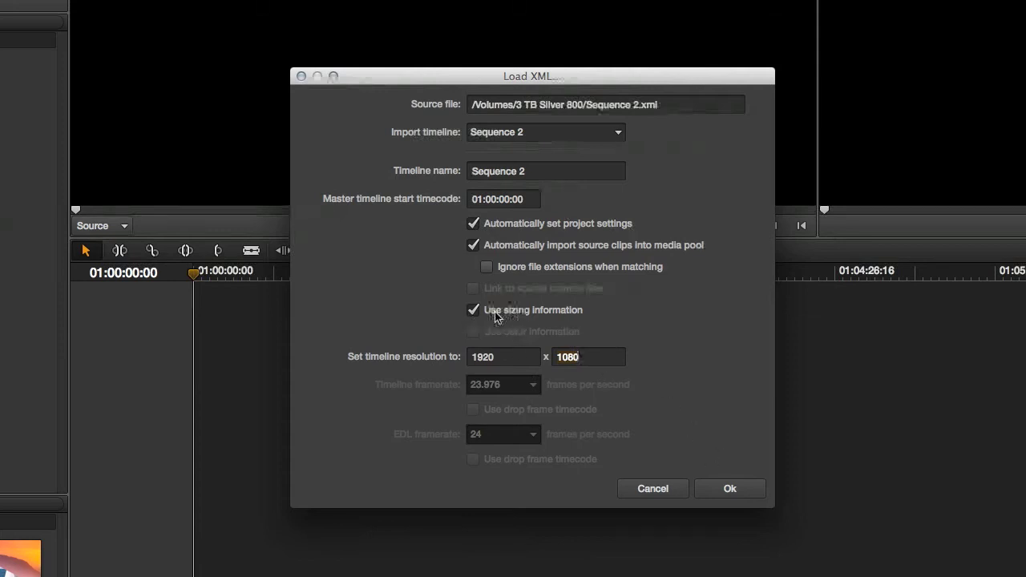
click(731, 491)
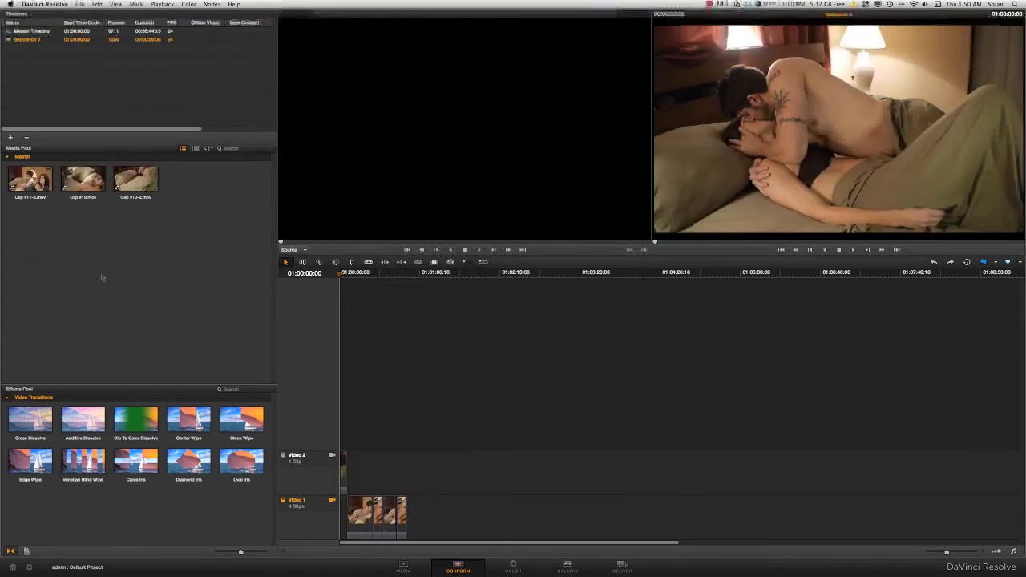
Step: Open the Color page and move the first clip's node down, close to the source input
click(513, 566)
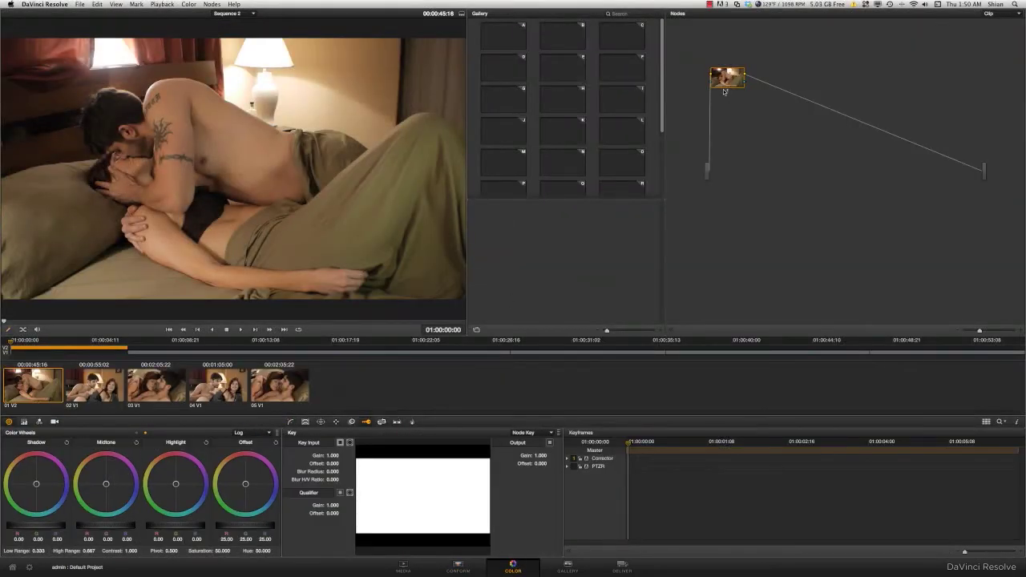
drag(726, 69, 746, 144)
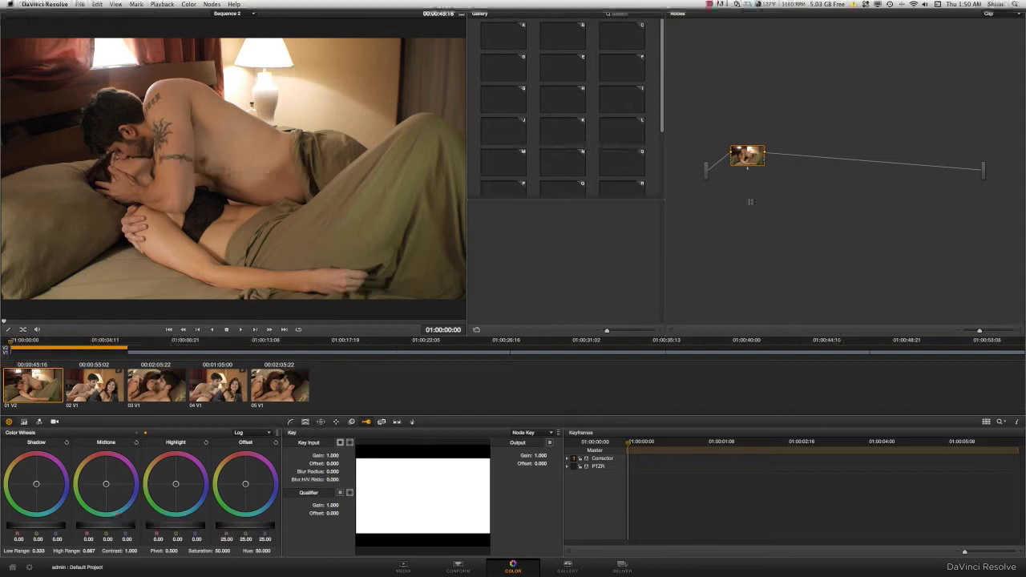
Step: Open the Gallery and display the Memories saved in the Master Session of the CG Pro Demos project
click(568, 568)
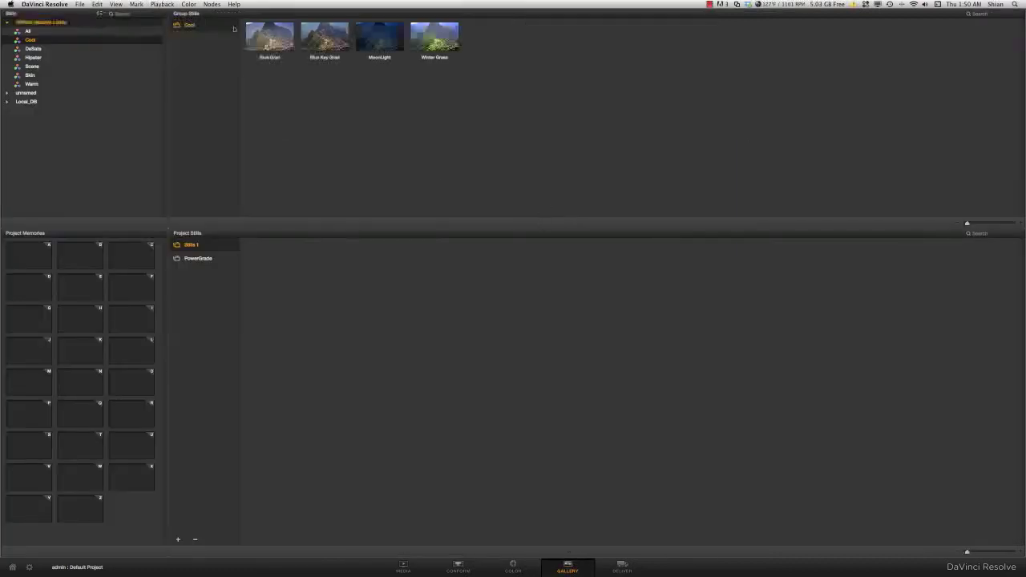
click(64, 32)
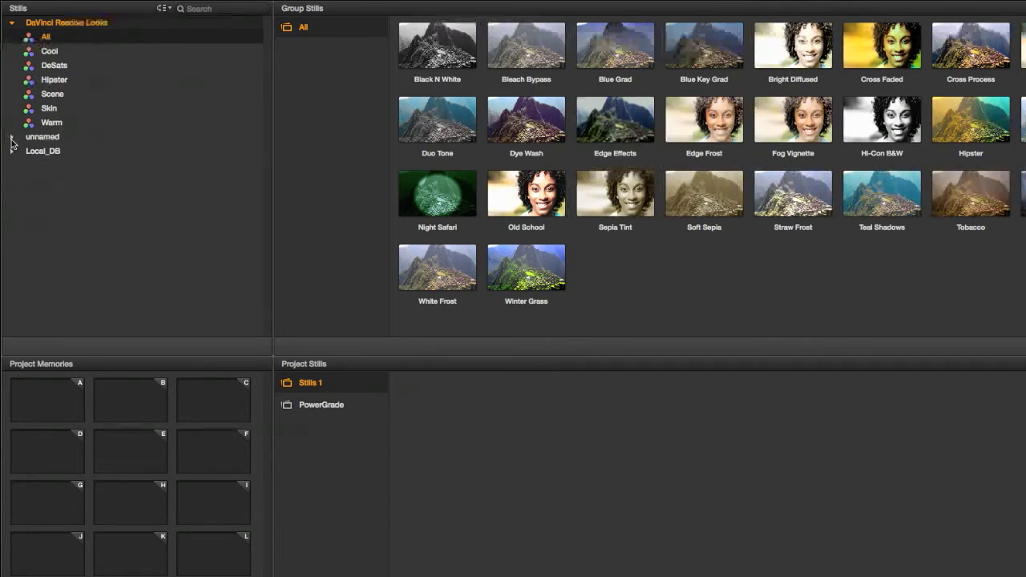
click(11, 138)
click(11, 166)
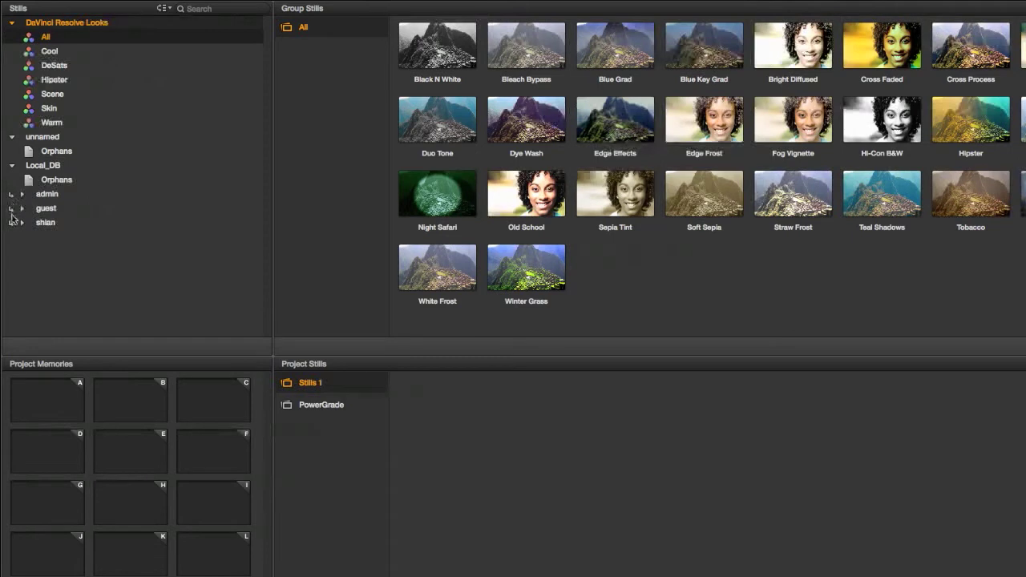
click(12, 195)
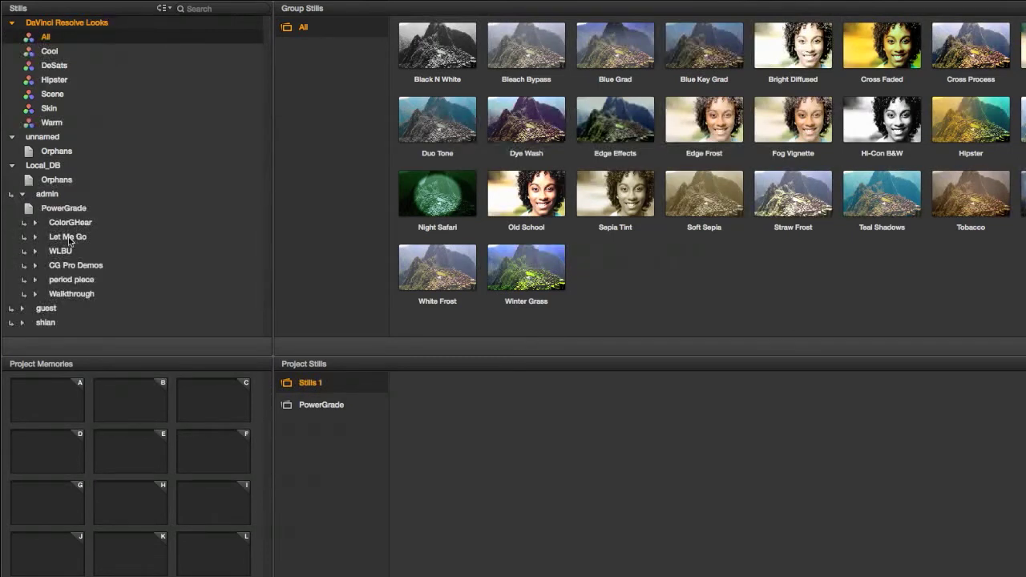
click(35, 265)
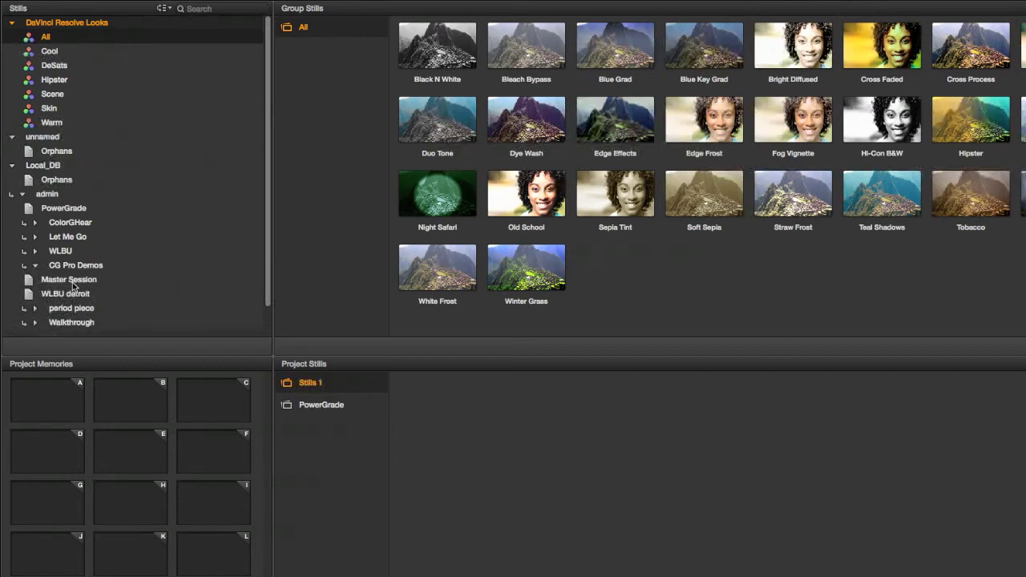
click(72, 281)
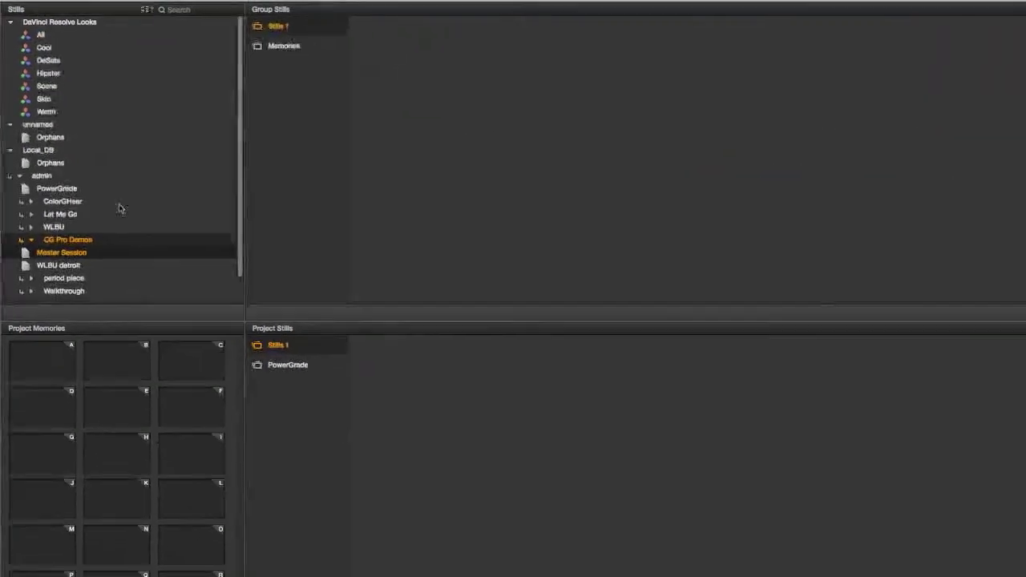
click(280, 48)
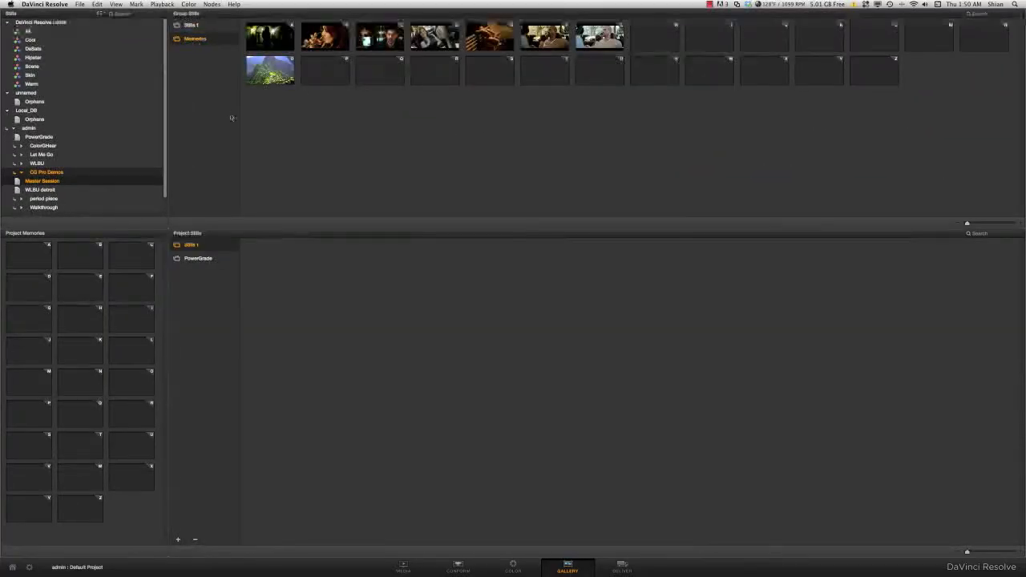
Step: Copy Master Session memories A, C and E into project memory slots B, E and C respectively
drag(270, 36, 80, 255)
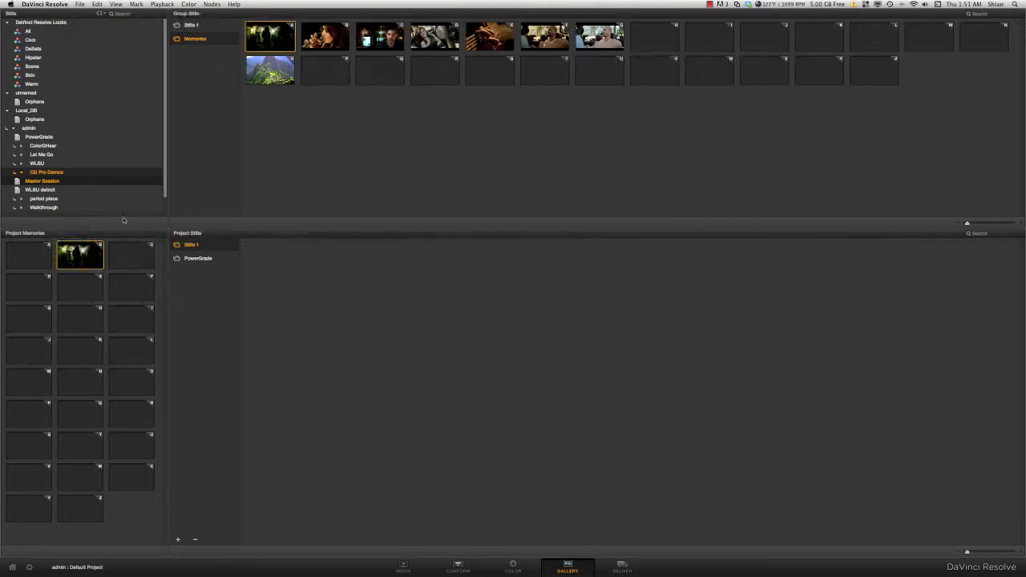
drag(380, 36, 90, 285)
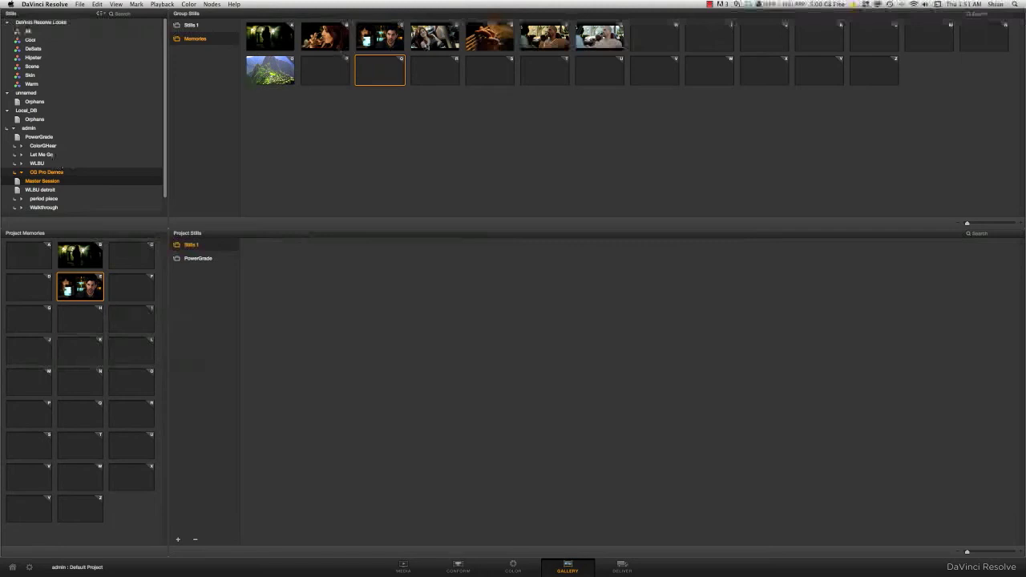
drag(487, 39, 123, 290)
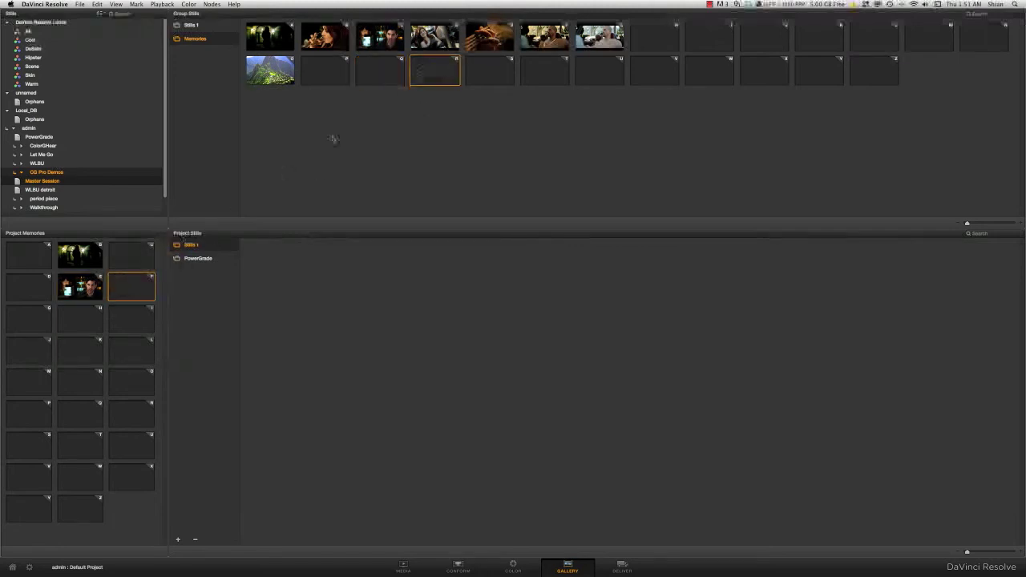
drag(489, 36, 132, 255)
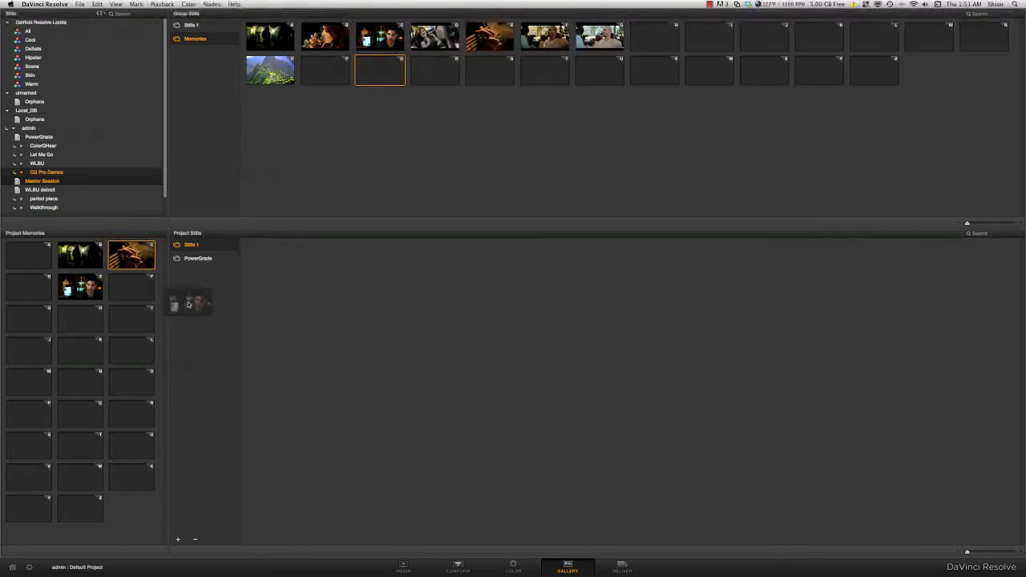
click(374, 49)
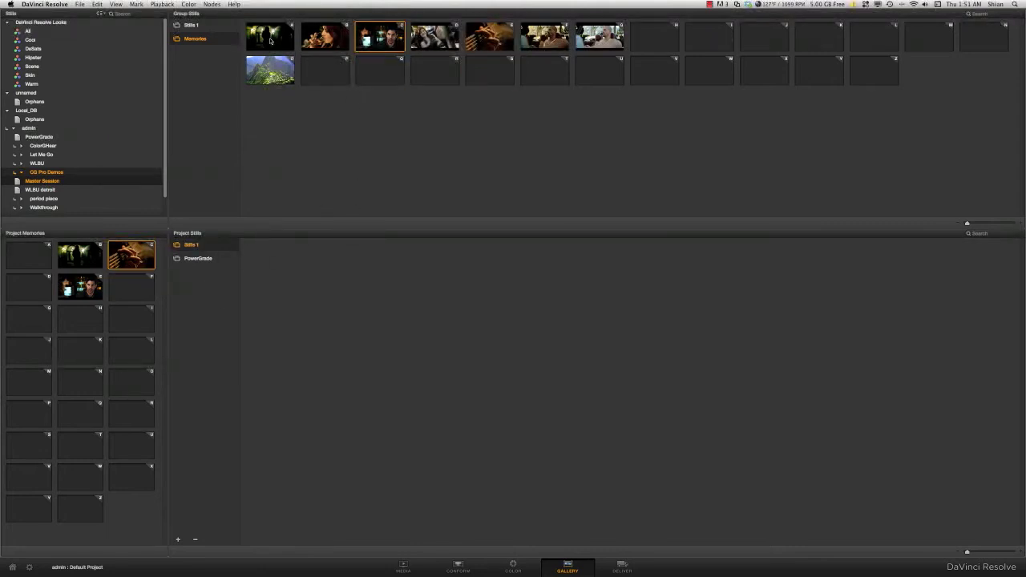
Step: Copy Master Session memory F into project memory slot F, and the two PowerGrade stills into slots I and H respectively
drag(544, 36, 153, 289)
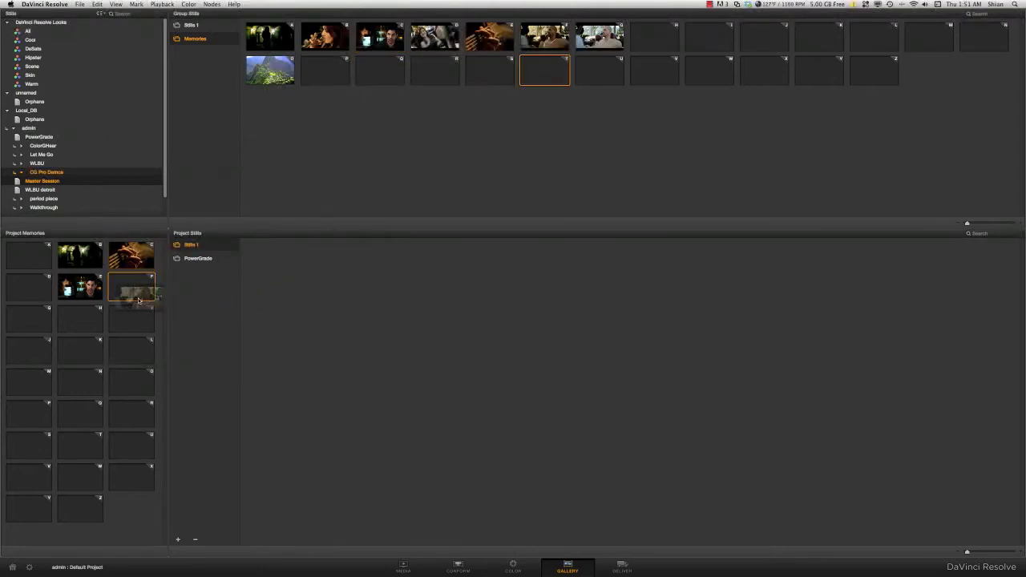
click(192, 258)
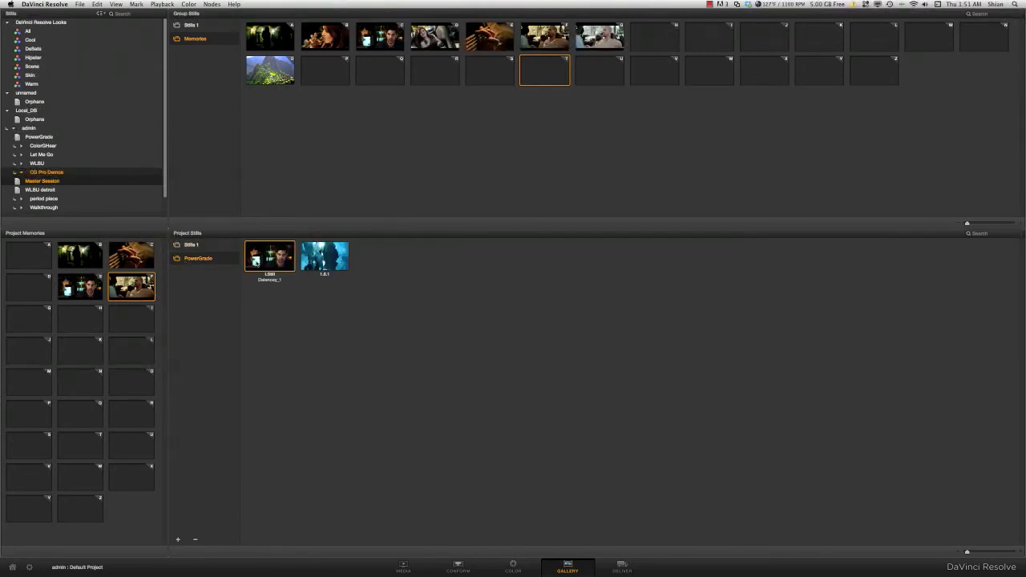
drag(280, 255, 135, 317)
drag(324, 254, 80, 318)
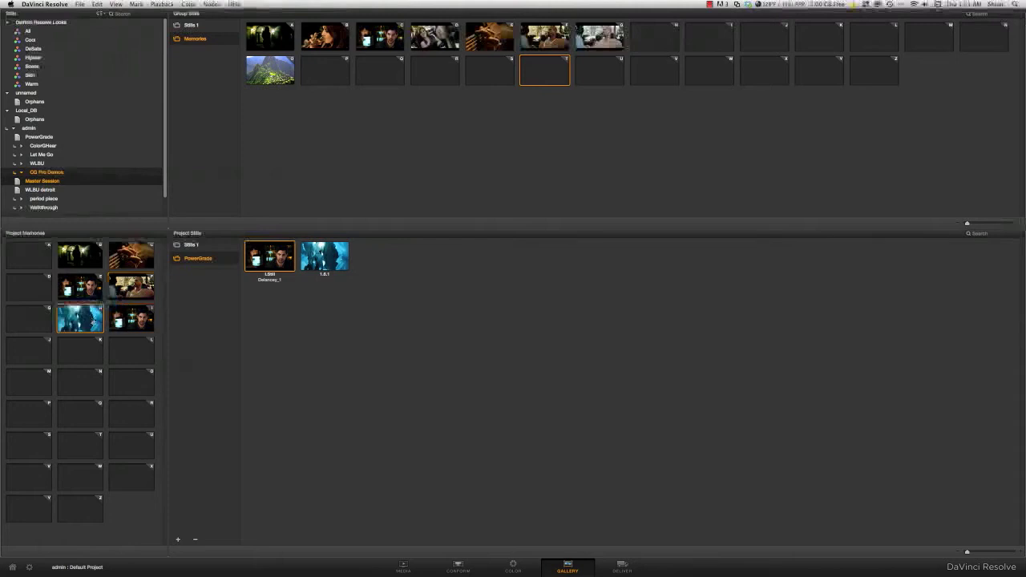
Step: On the Color page, apply a 3D LUT from the CUSTOM LUTs group to the first clip's node and disable that node
click(512, 566)
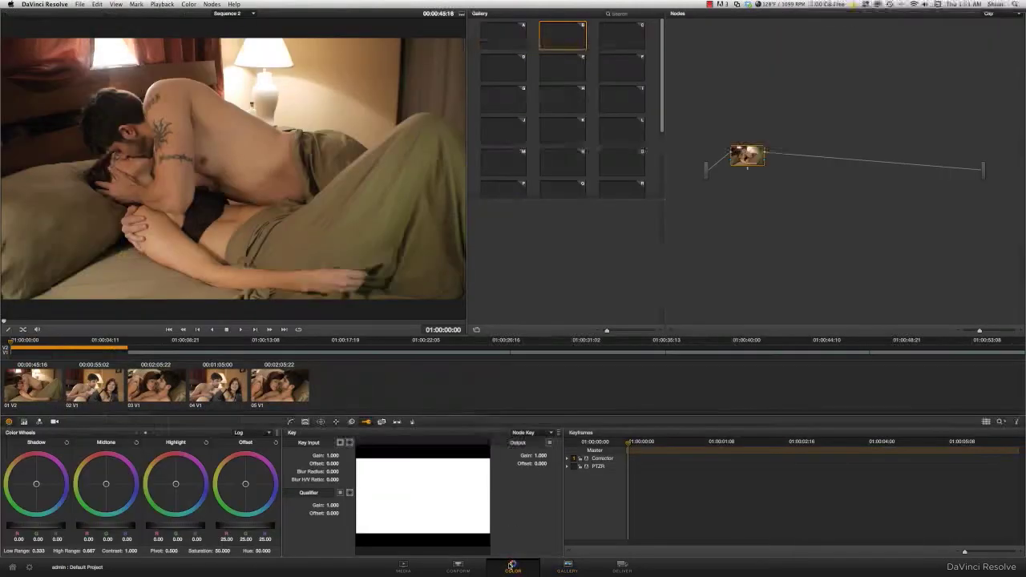
right_click(751, 164)
mouse_move(790, 212)
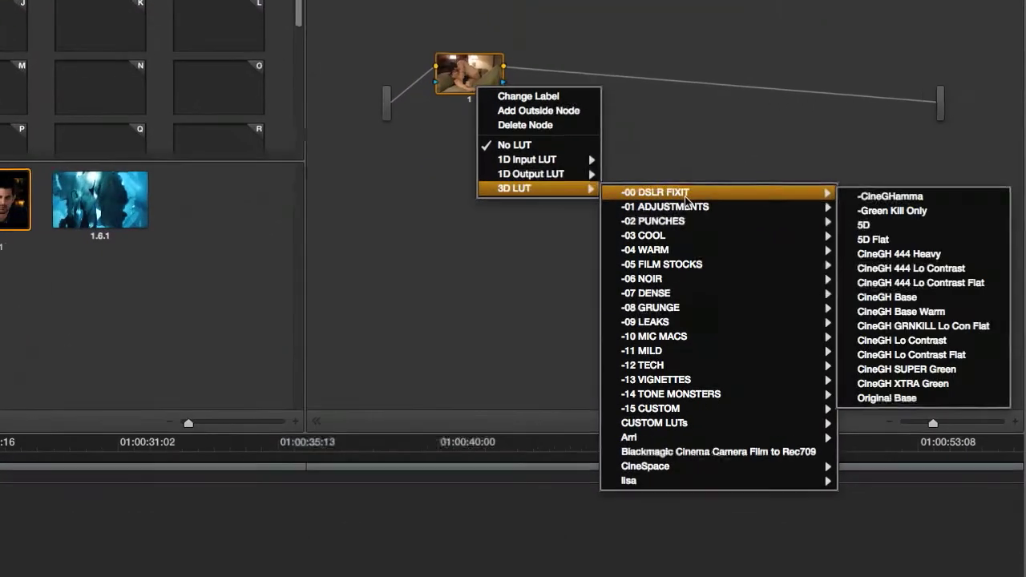
mouse_move(866, 235)
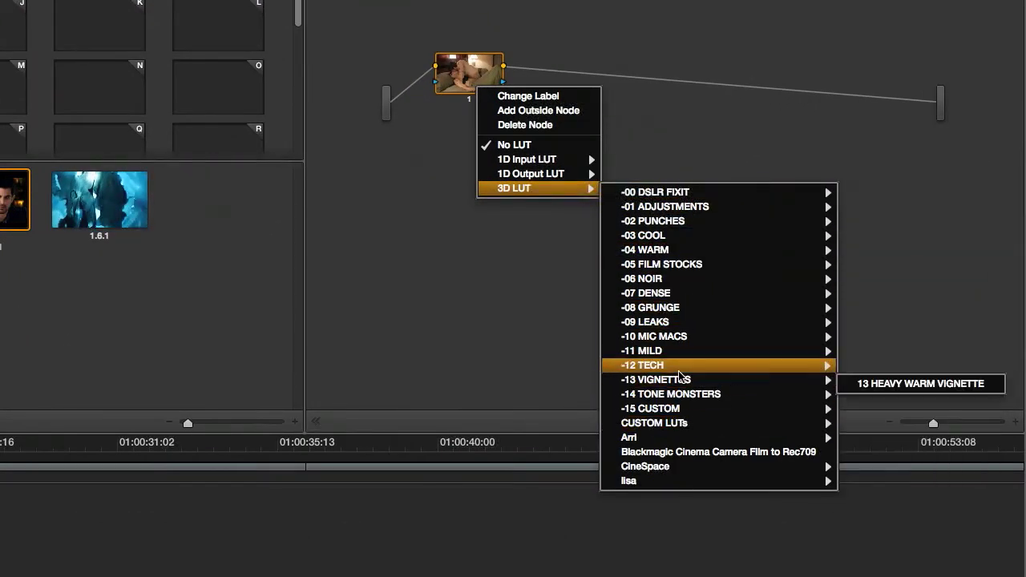
mouse_move(690, 440)
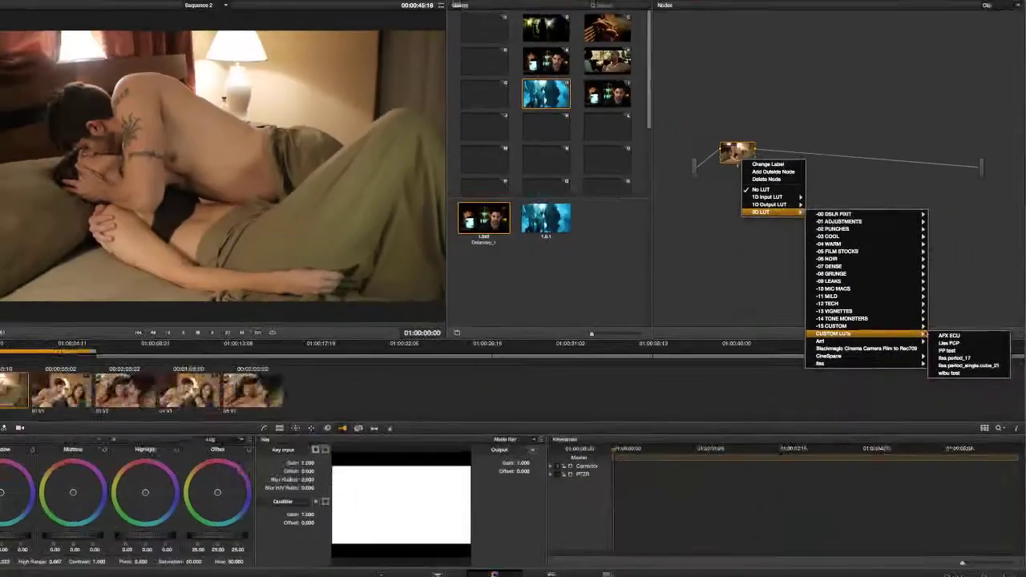
mouse_move(666, 422)
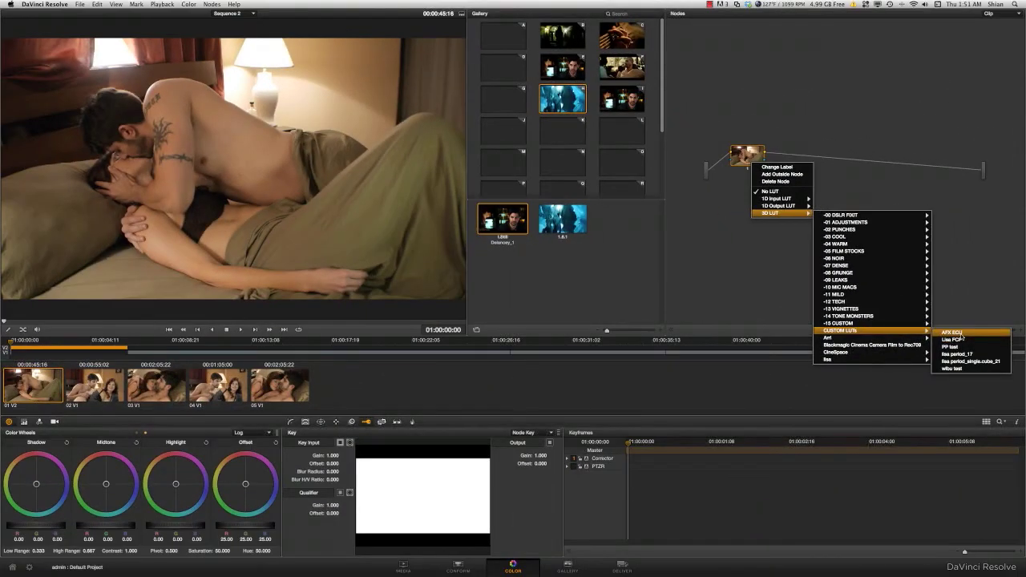
click(958, 339)
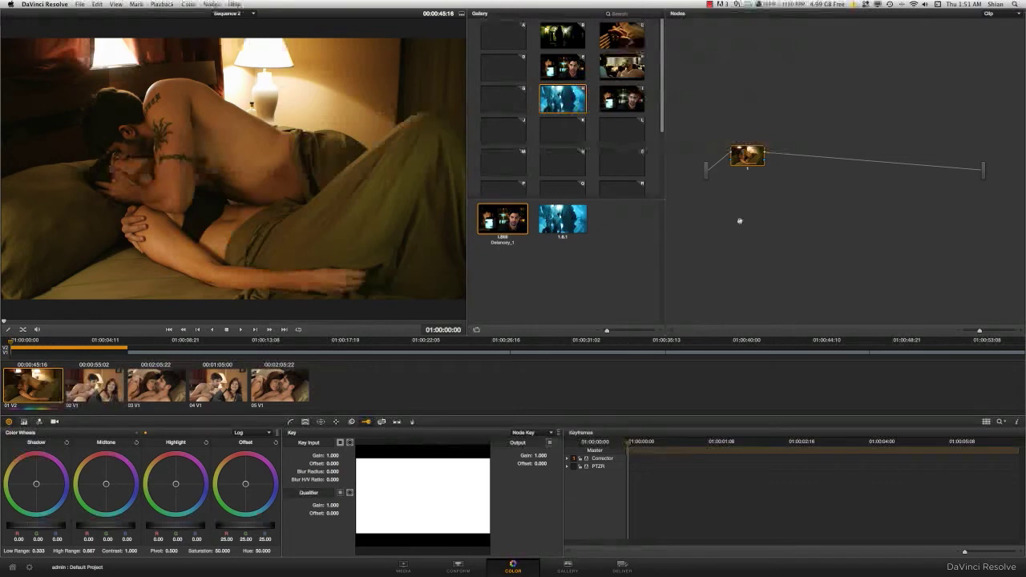
key(ctrl+d)
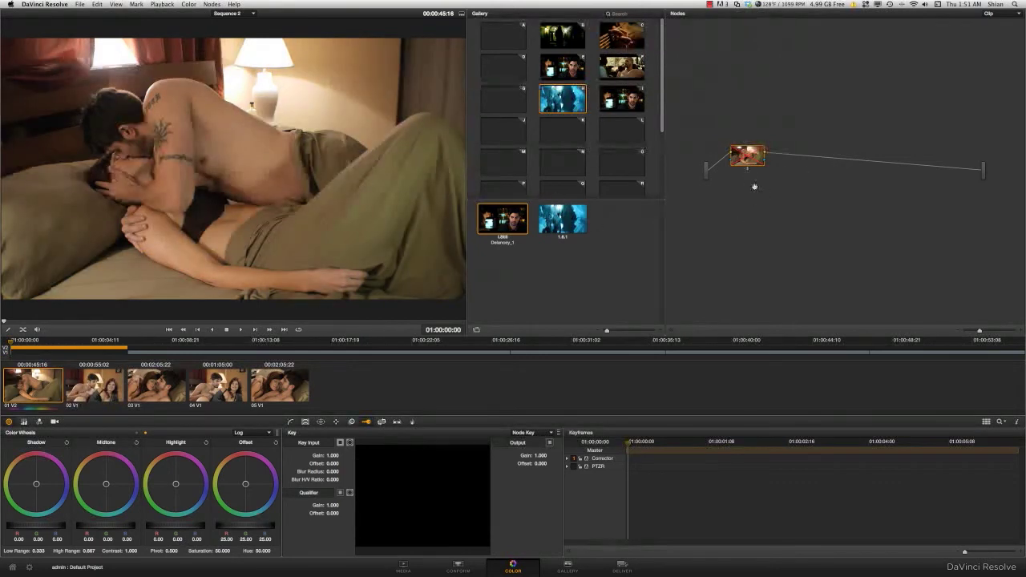
drag(754, 162, 758, 164)
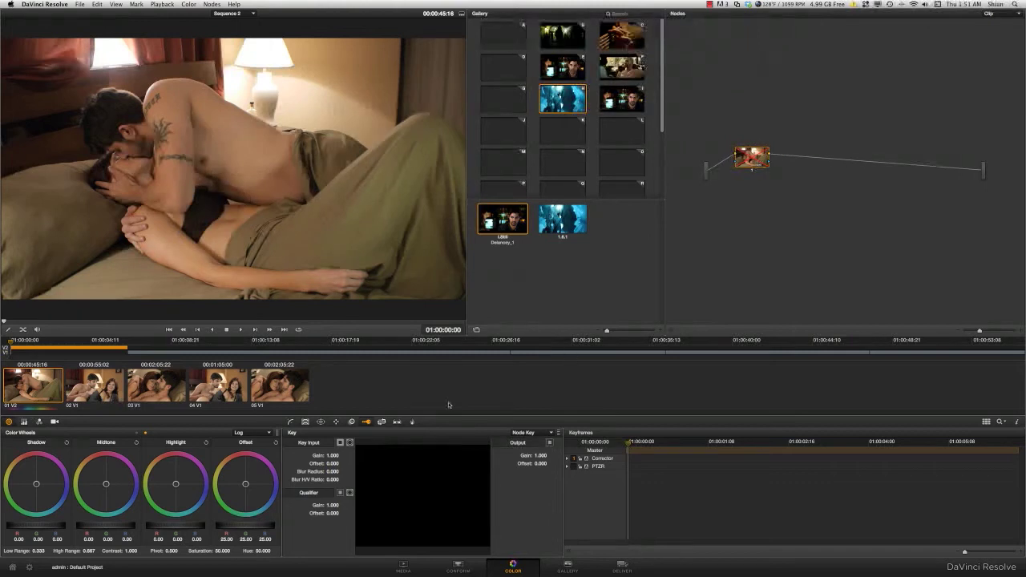
Step: Look over the Deliver page's render settings and the Conform page's Sequence 2 timeline, and return to the Color page
click(622, 568)
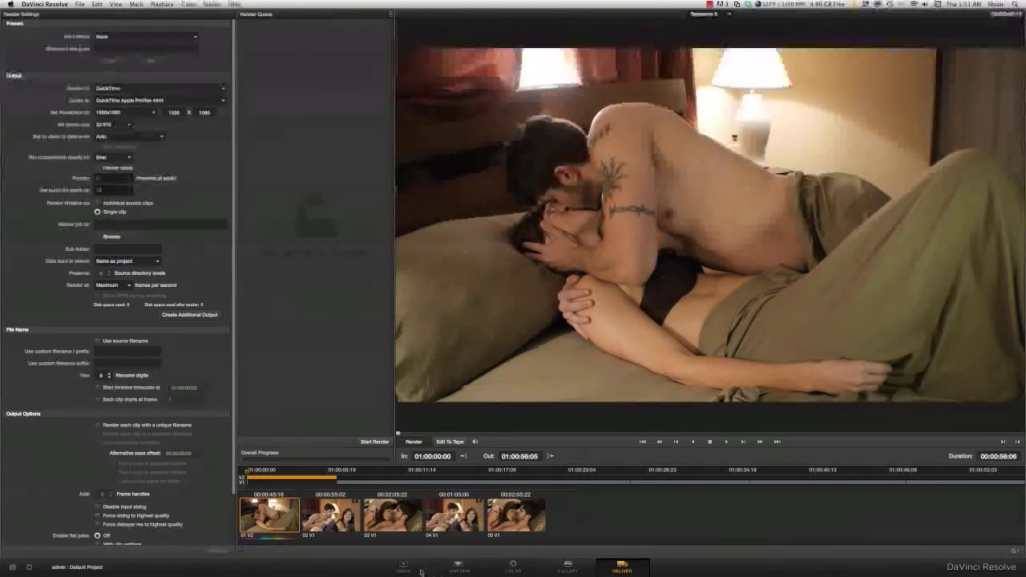
click(458, 566)
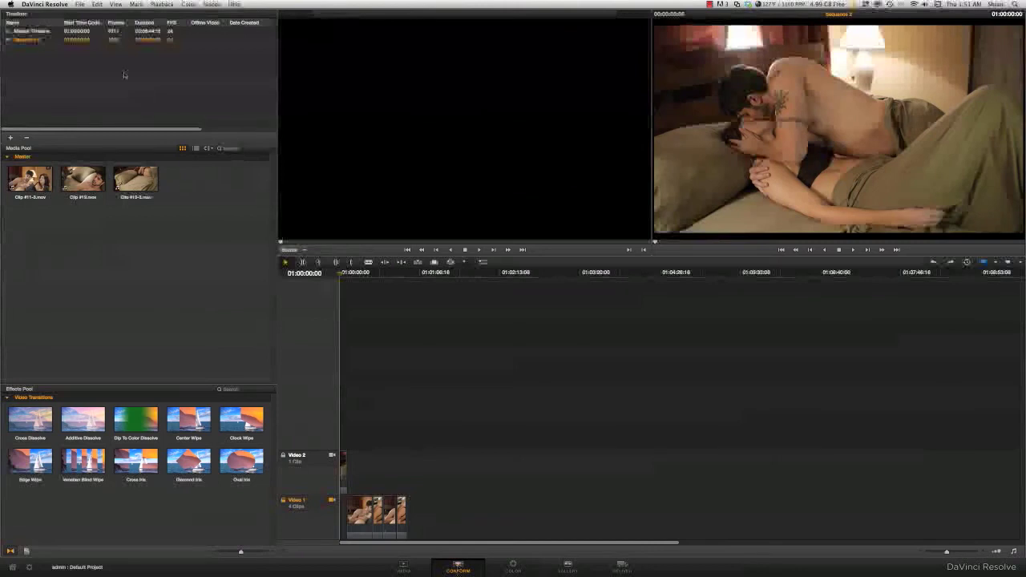
click(80, 4)
click(120, 117)
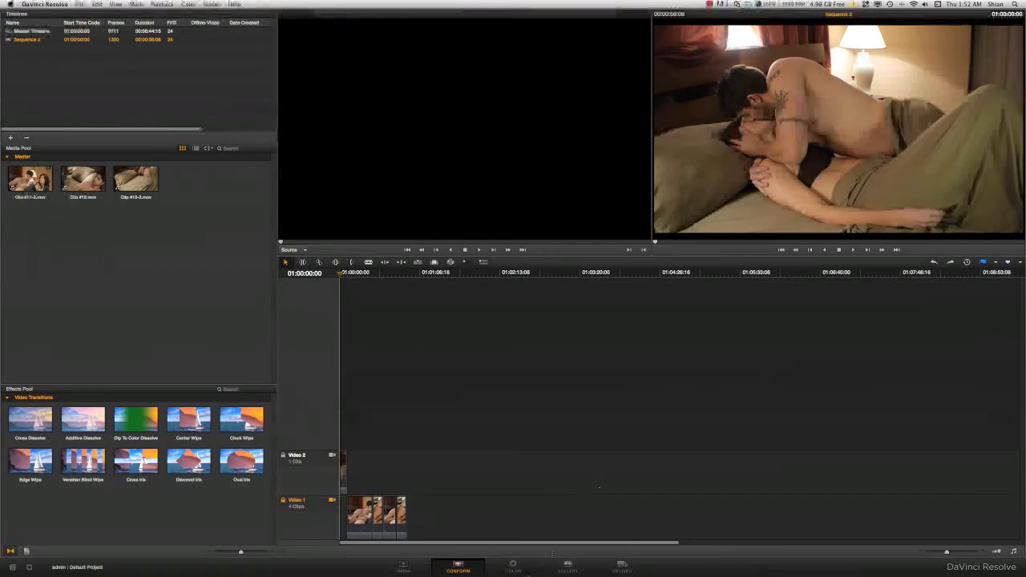
click(513, 565)
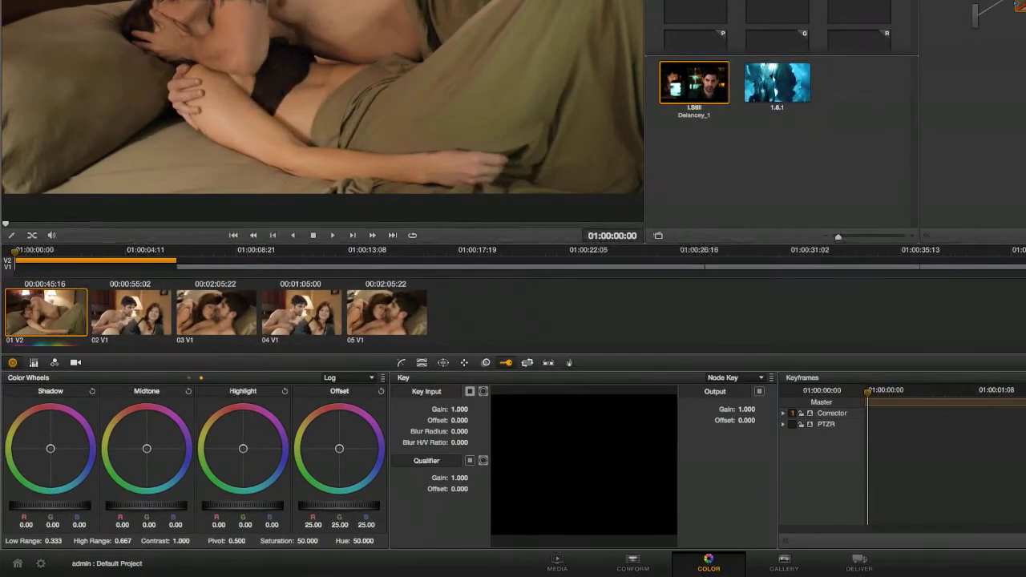
Step: Open the CG Pro Demos project without saving Default Project, and browse its clip thumbnails on the Color page
click(17, 565)
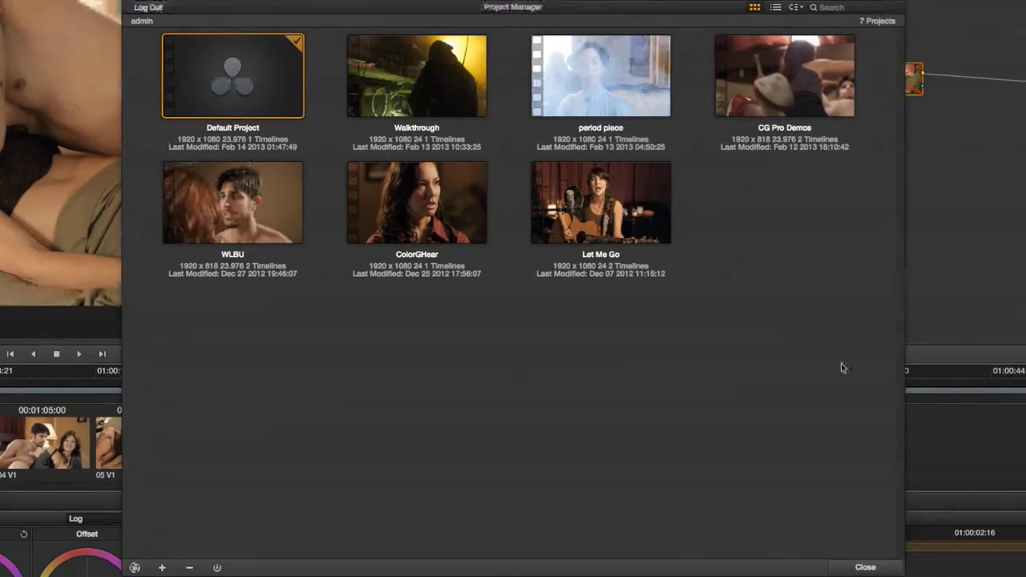
double_click(782, 78)
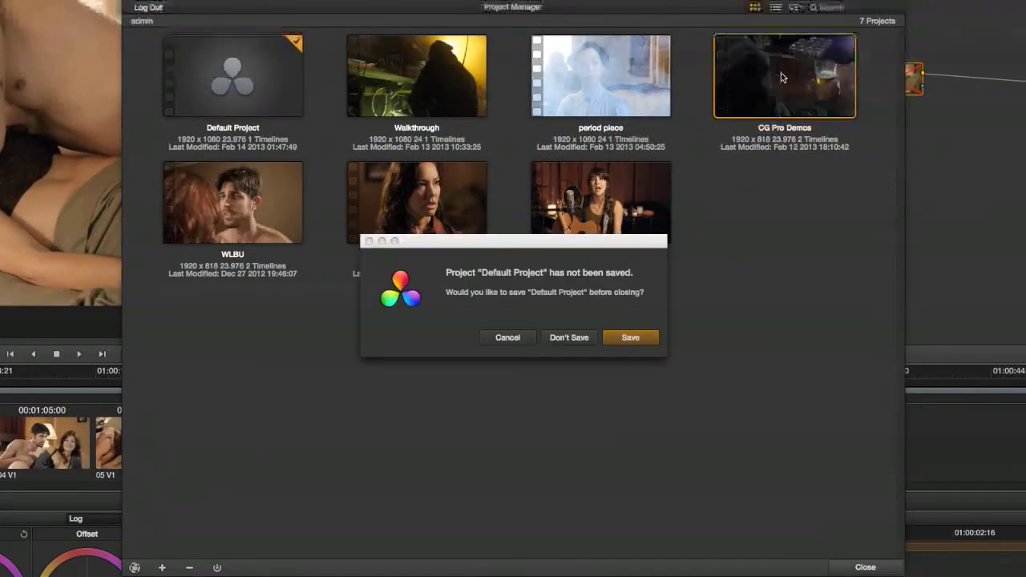
click(566, 338)
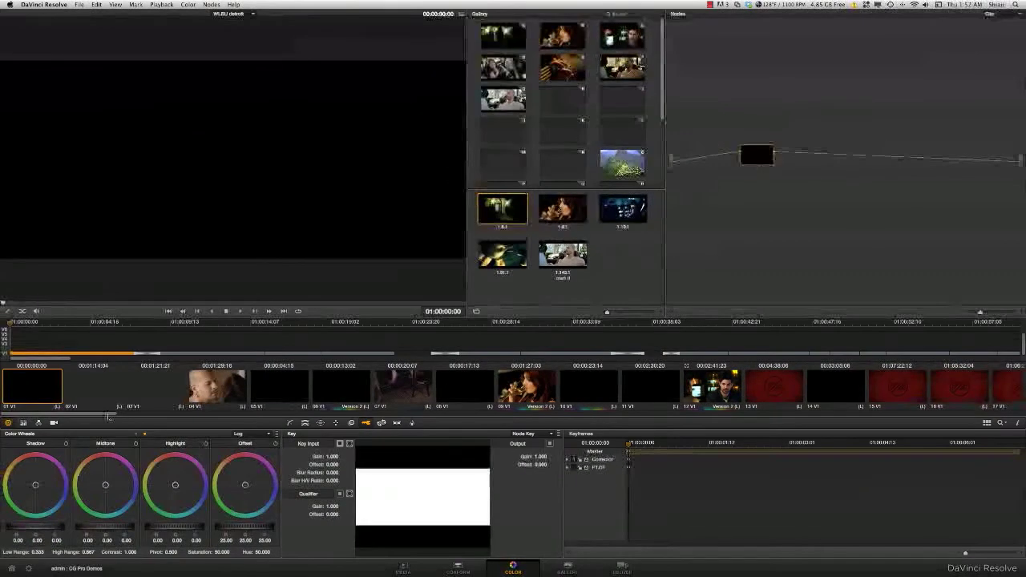
drag(108, 416, 385, 433)
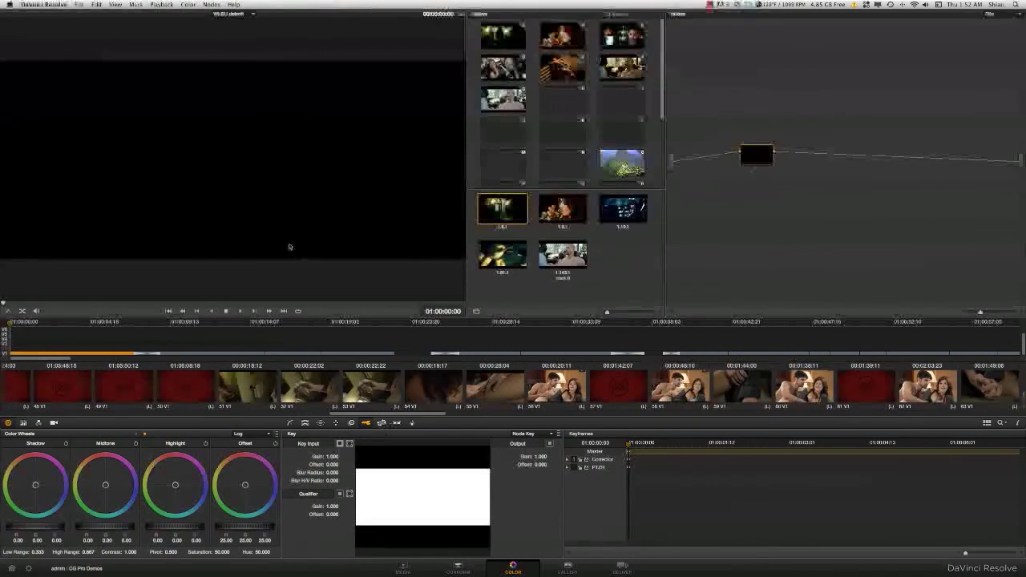
Step: Switch to the Finder, enlarge the WLBU GRADE folder window and look through the QuickTime clips it contains
key(super+Tab)
key(super+Tab)
key(super+Tab)
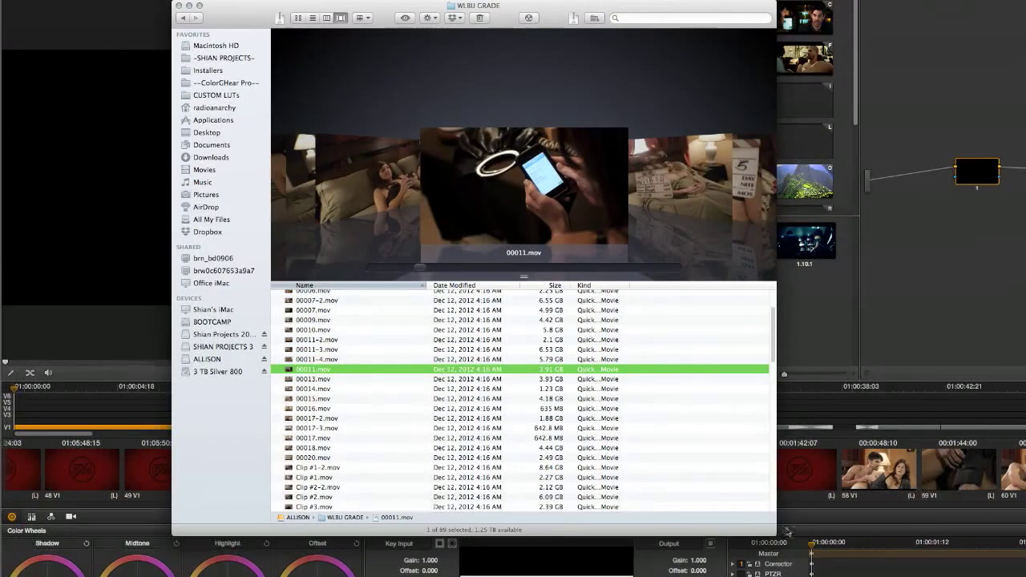
drag(788, 532, 860, 572)
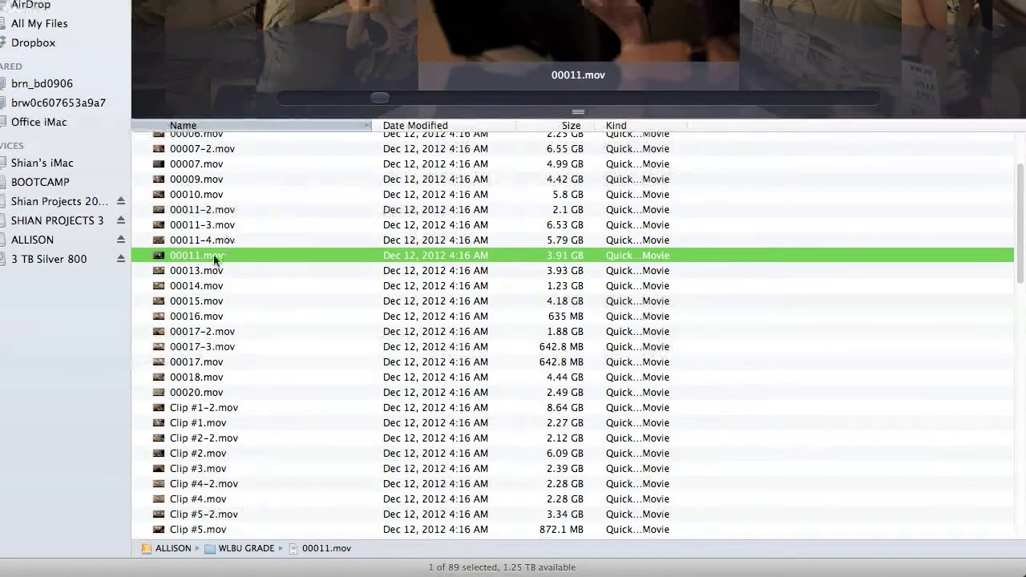
scroll(266, 240, up, 2)
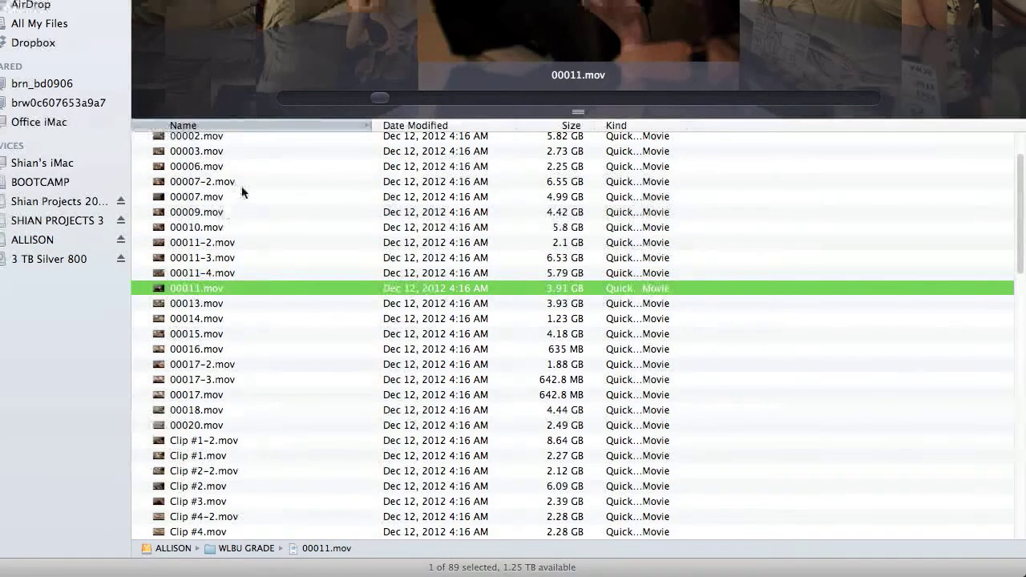
scroll(297, 316, down, 3)
scroll(302, 376, down, 10)
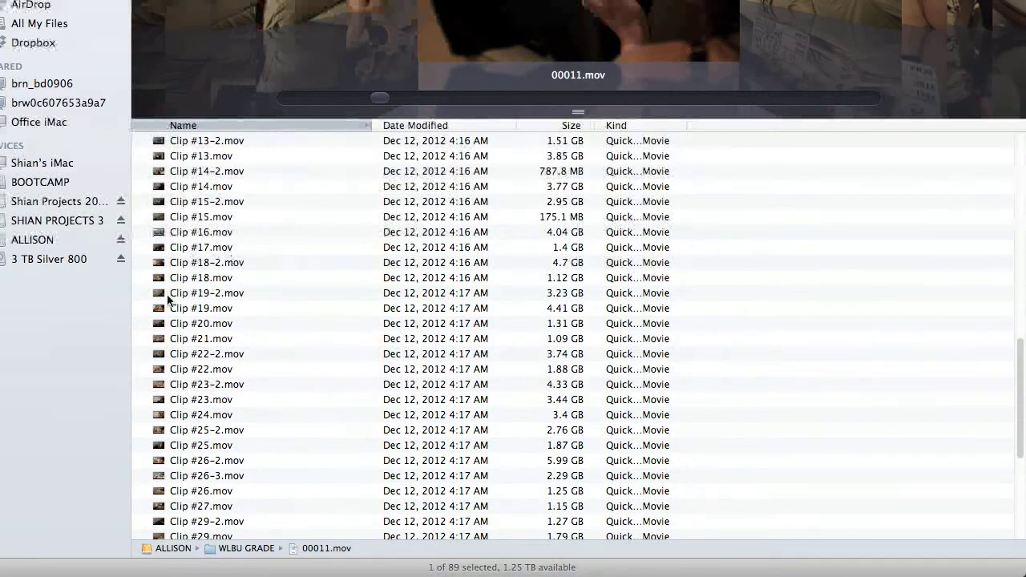
scroll(315, 419, up, 12)
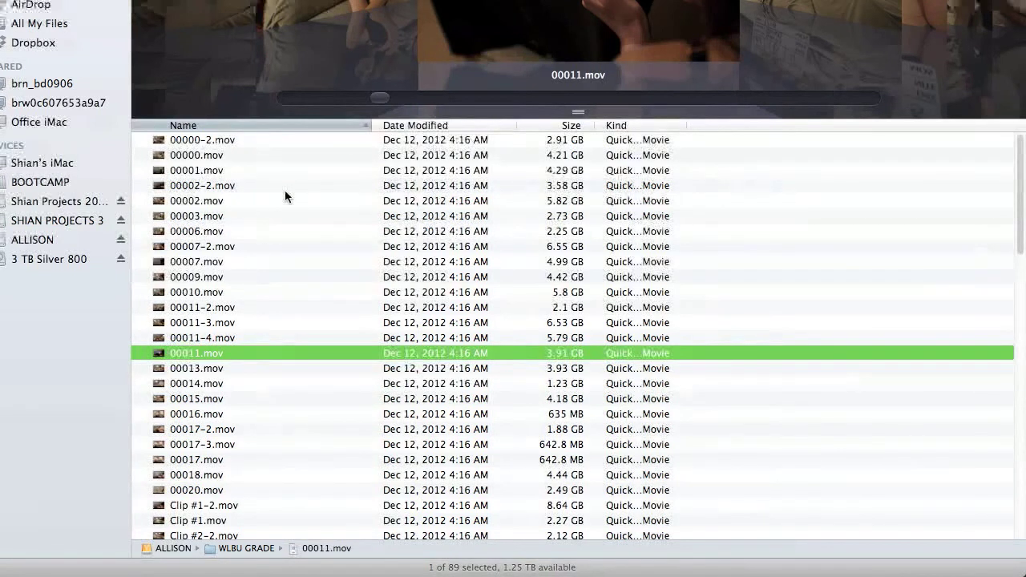
scroll(281, 295, down, 3)
scroll(272, 289, down, 10)
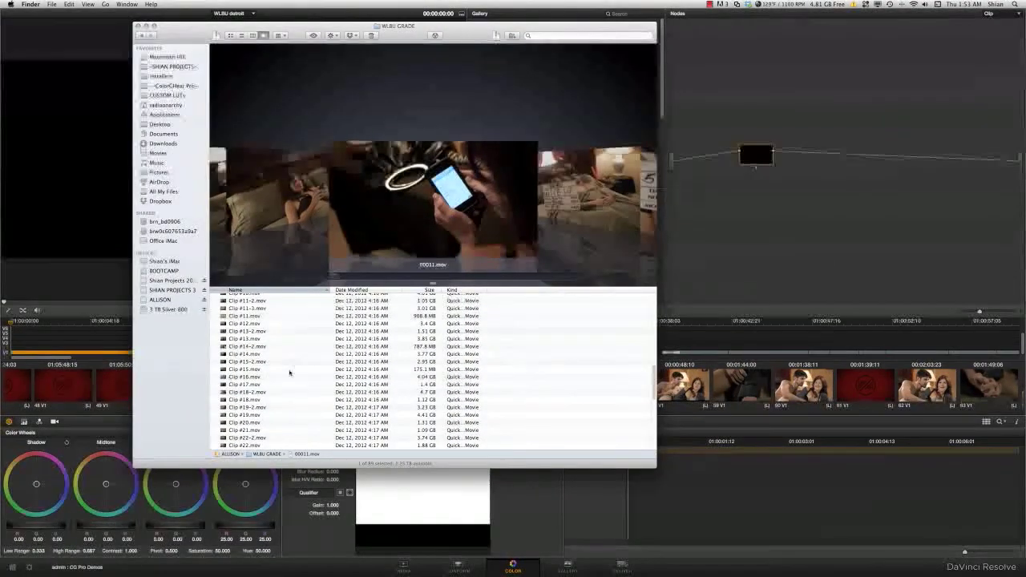
scroll(289, 372, down, 3)
Step: Switch back to DaVinci Resolve and look through the clips in the CG Pro Demos media pool
click(731, 476)
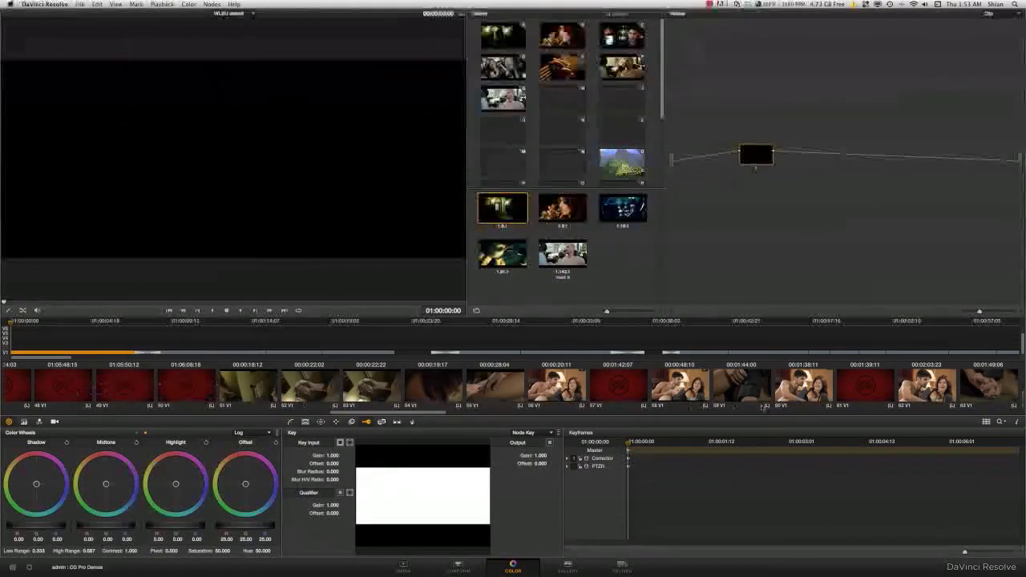
click(408, 563)
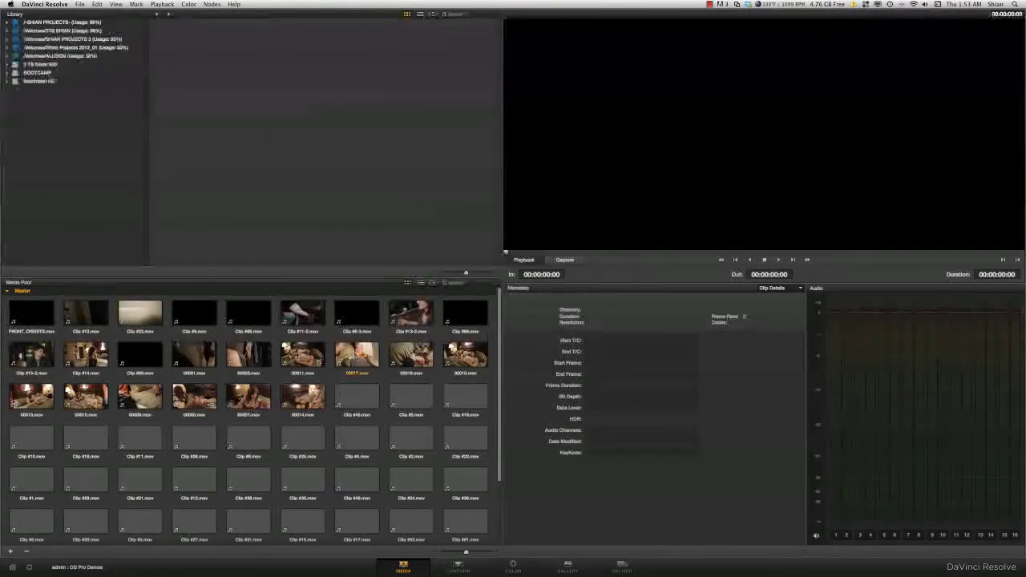
scroll(296, 353, down, 3)
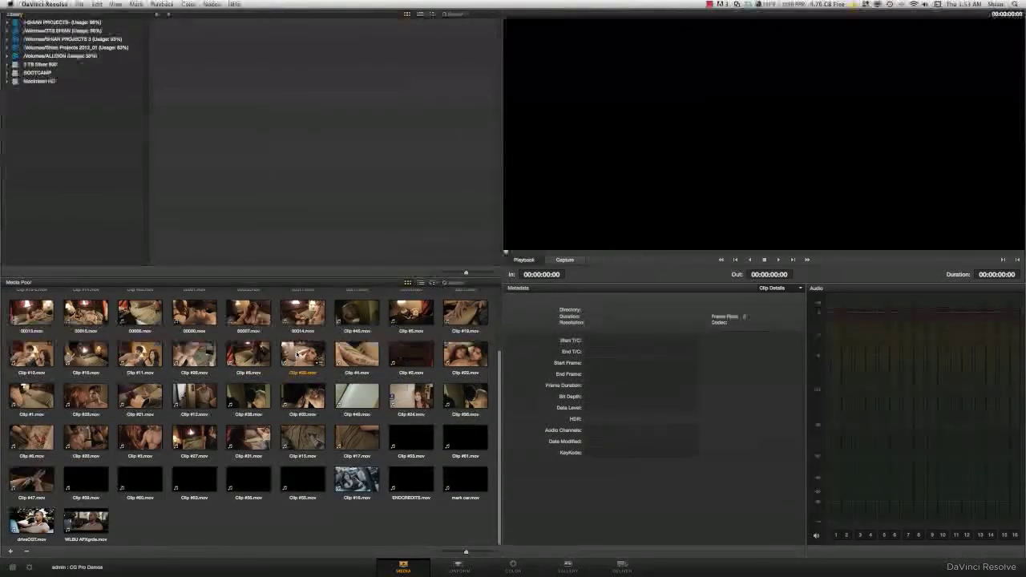
Step: Return to the Color page and select clip 12 in the WLBU detroit timeline to display its node tree
click(513, 565)
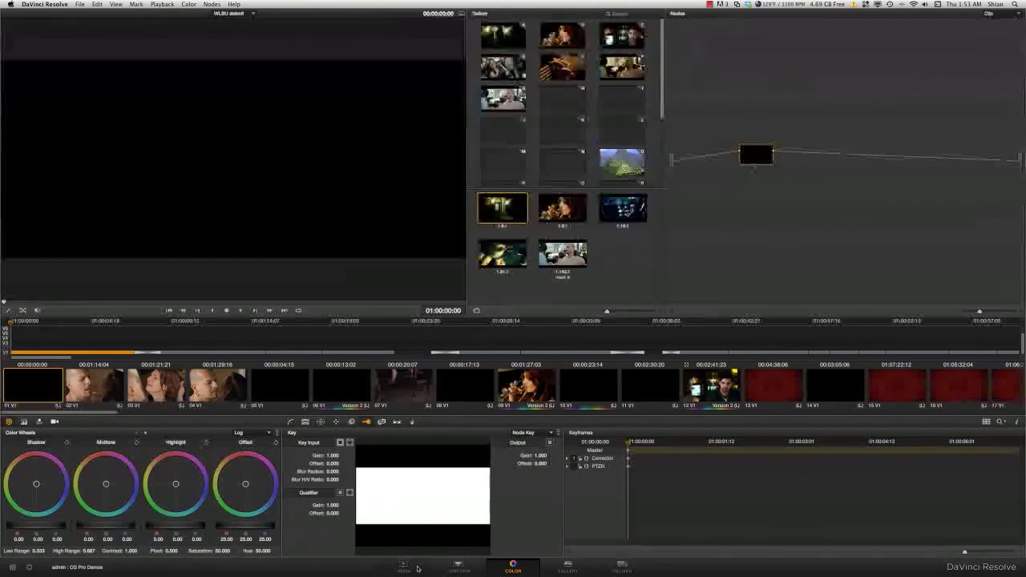
key(super+Tab)
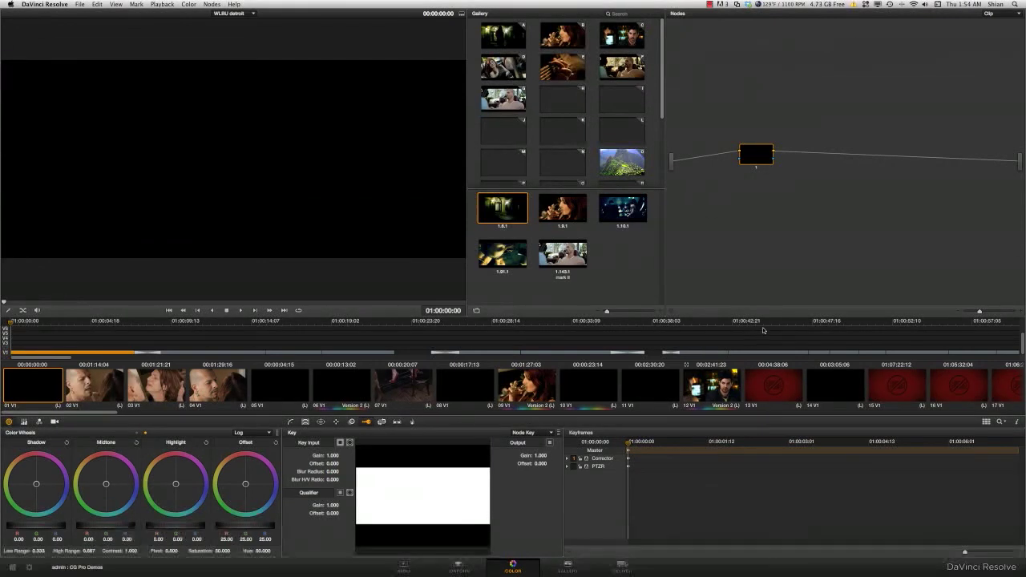
click(699, 381)
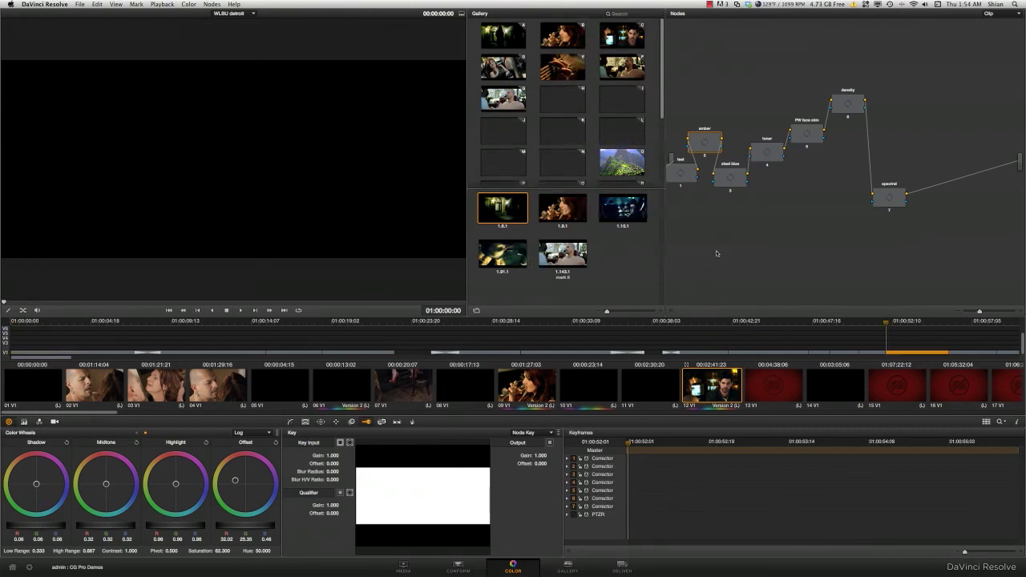